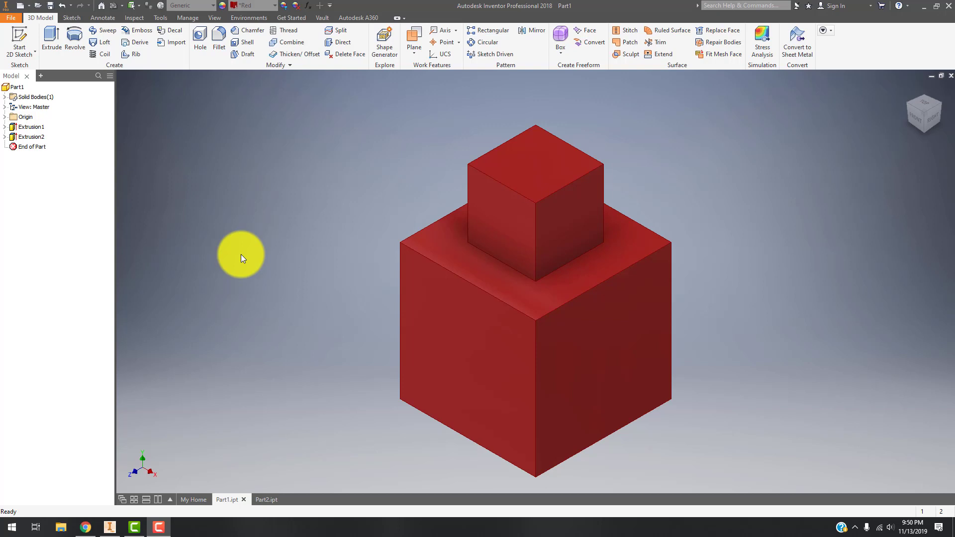
# - Compare the red stepped block in Part1 with the yellow block containing a square pocket in Part2
pyautogui.click(262, 500)
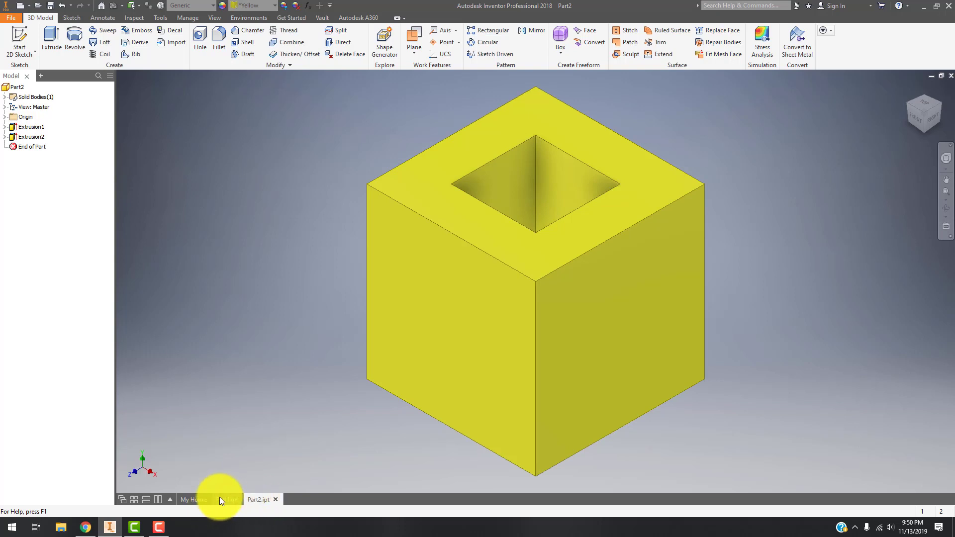
pyautogui.click(220, 499)
pyautogui.click(254, 500)
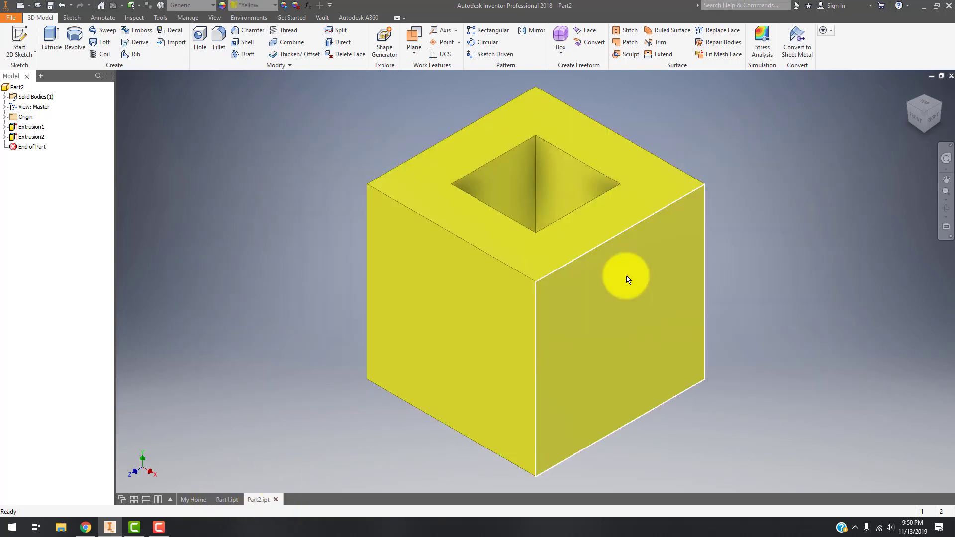
pyautogui.click(224, 500)
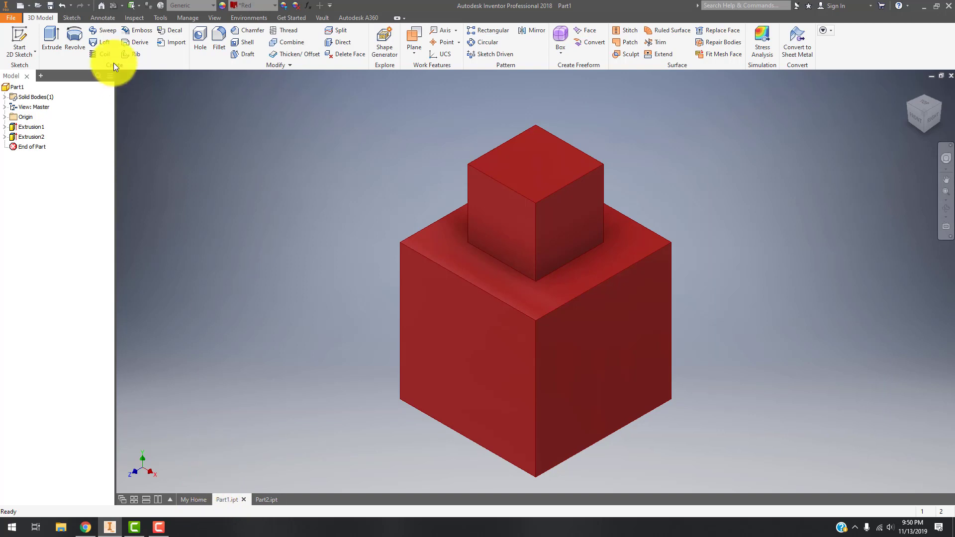
# - Create a new assembly file from the Standard.iam template
pyautogui.click(8, 17)
pyautogui.click(9, 50)
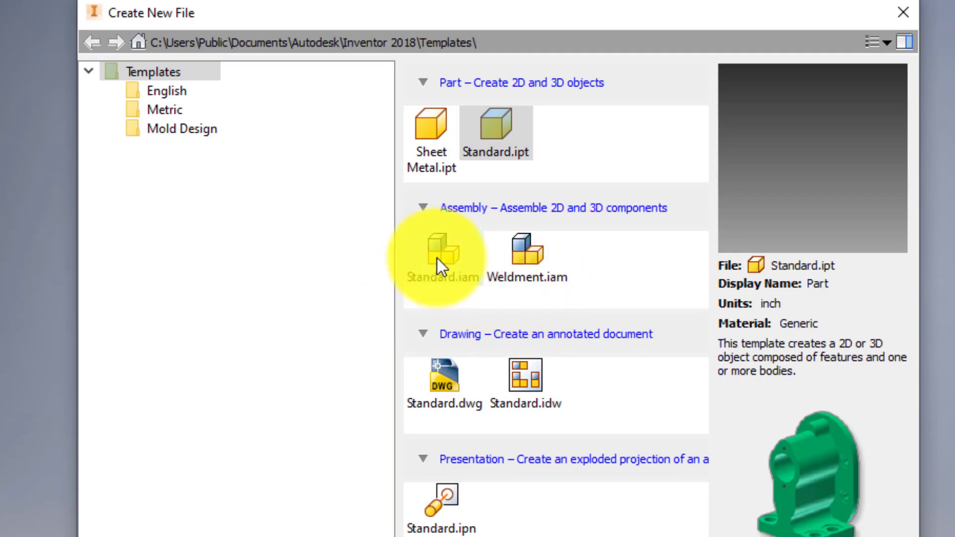
pyautogui.click(422, 268)
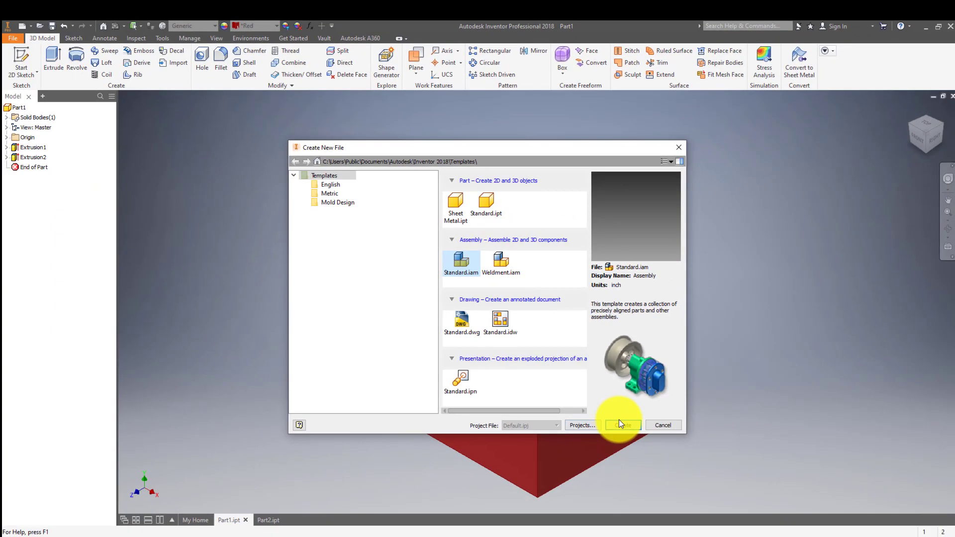
pyautogui.click(620, 424)
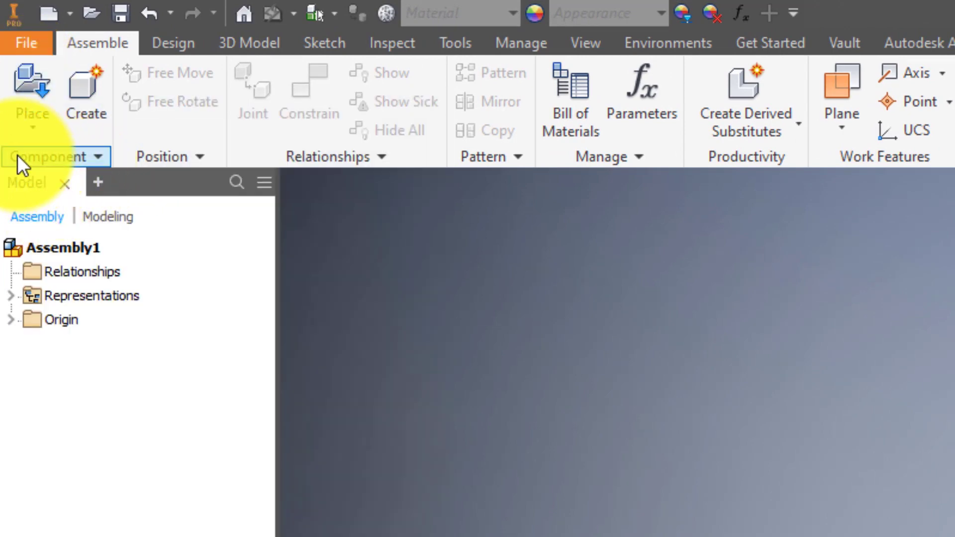
# - Place one instance of Part1 from the Desktop folder into the assembly and finish placing
pyautogui.click(20, 125)
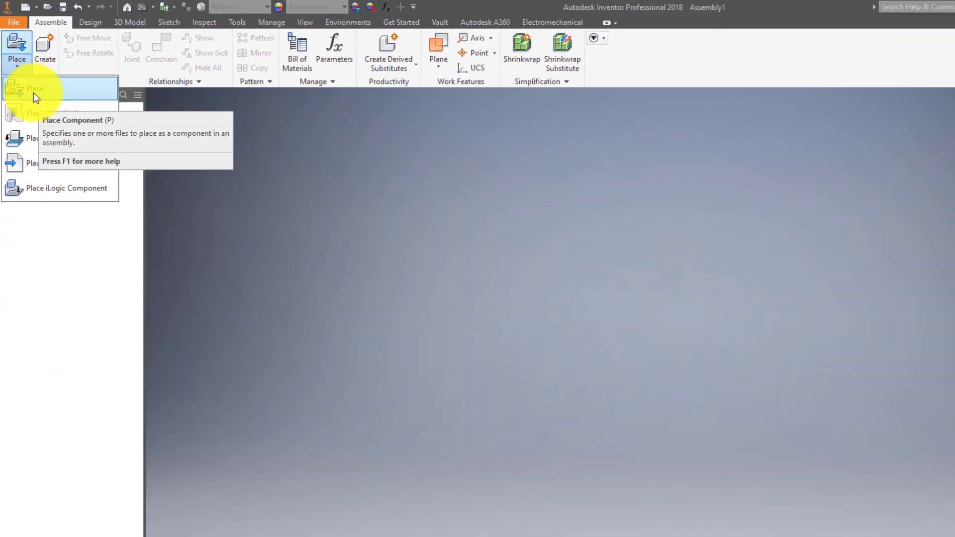
pyautogui.click(65, 177)
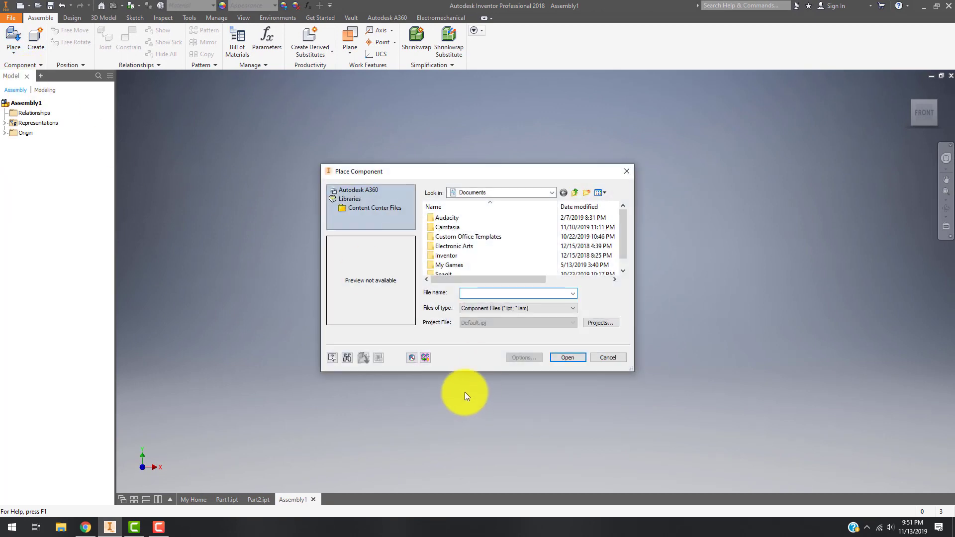
pyautogui.click(552, 192)
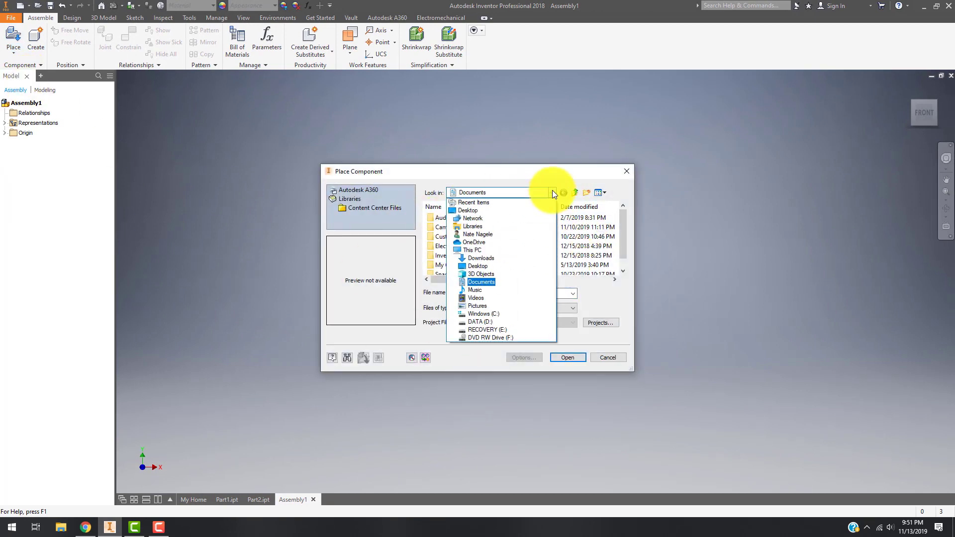
pyautogui.click(479, 213)
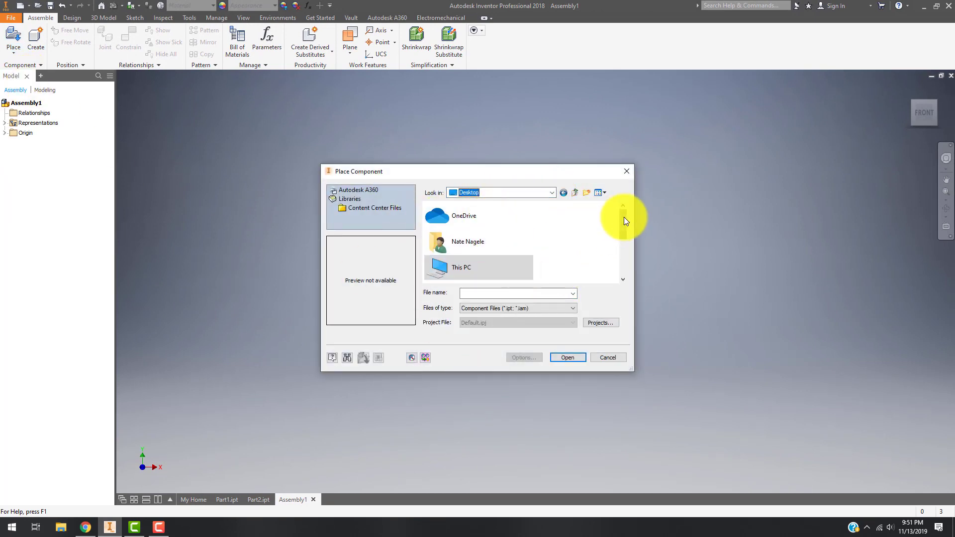
pyautogui.moveTo(623, 217); pyautogui.dragTo(621, 266)
pyautogui.click(465, 243)
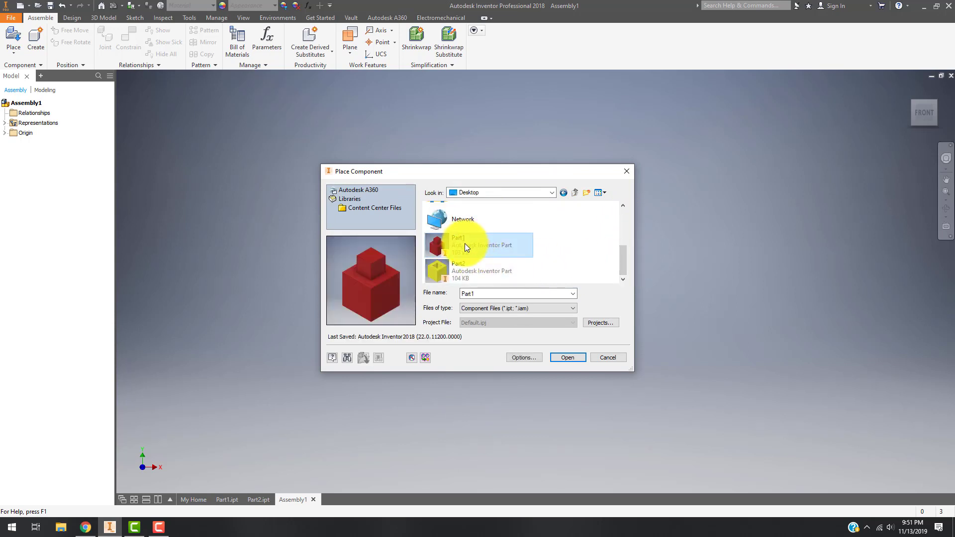
pyautogui.click(568, 357)
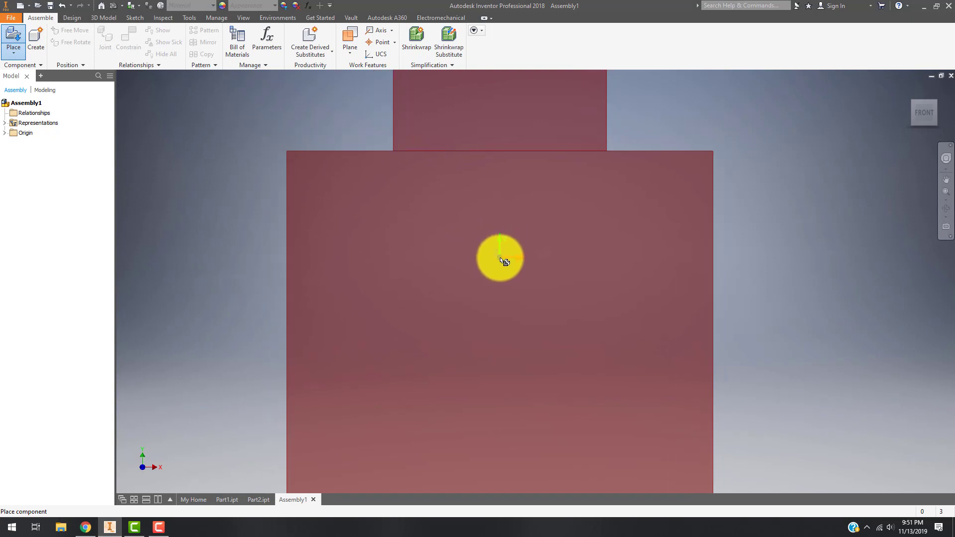
pyautogui.click(501, 257)
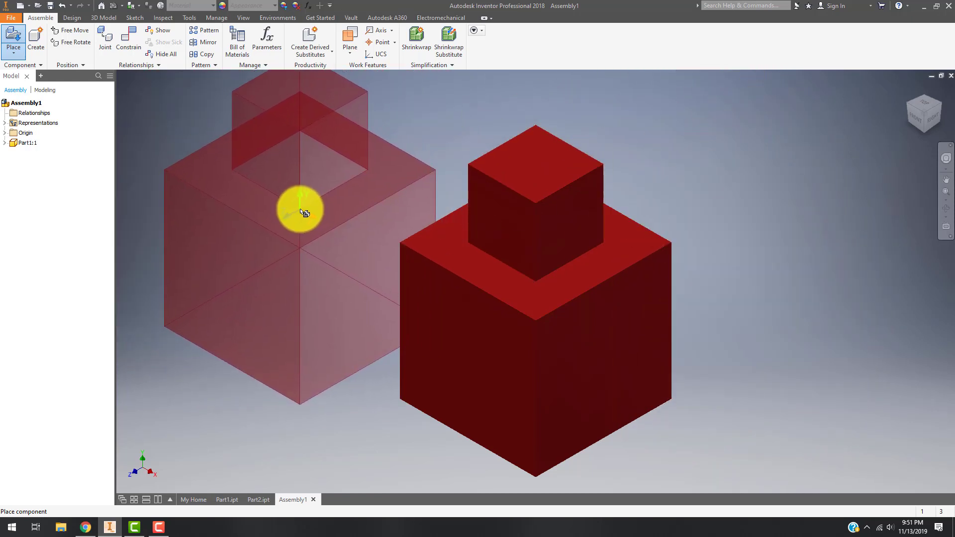
pyautogui.rightClick(296, 206)
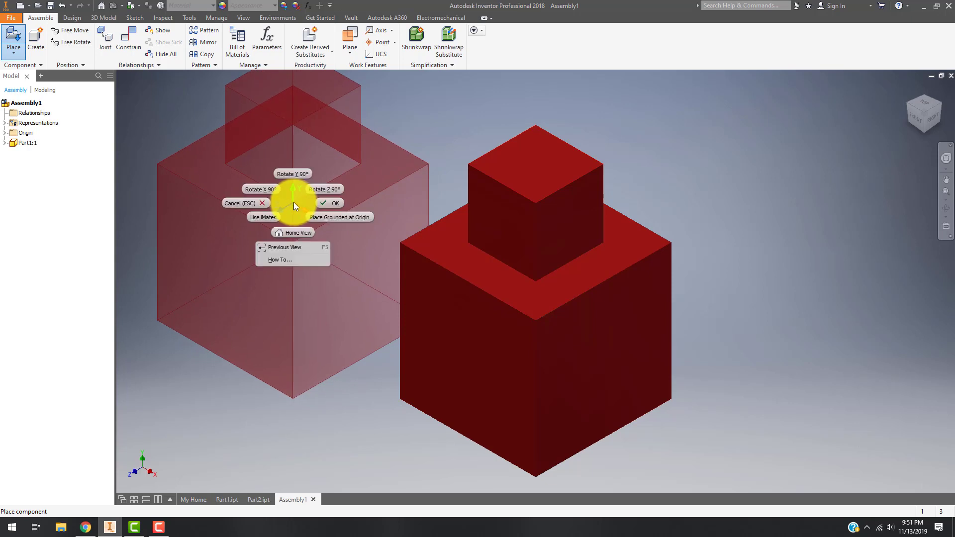
pyautogui.click(332, 204)
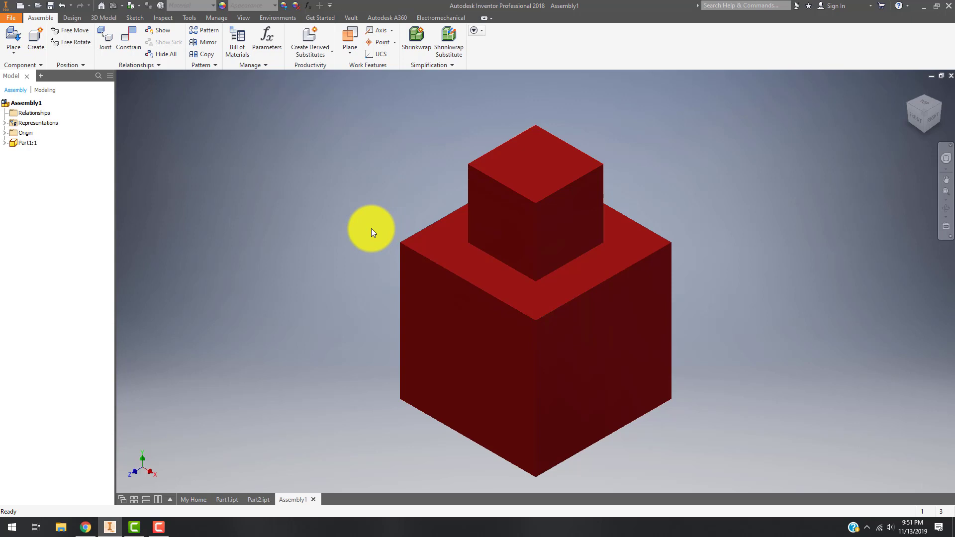
# - Place one instance of Part2 in the assembly, behind the red block and clear of it
pyautogui.click(15, 39)
pyautogui.click(435, 226)
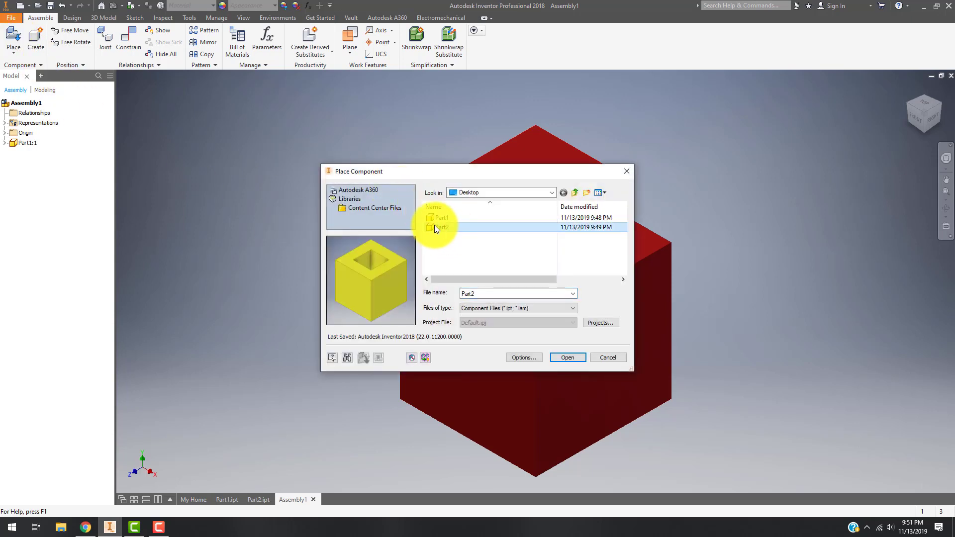
pyautogui.click(567, 357)
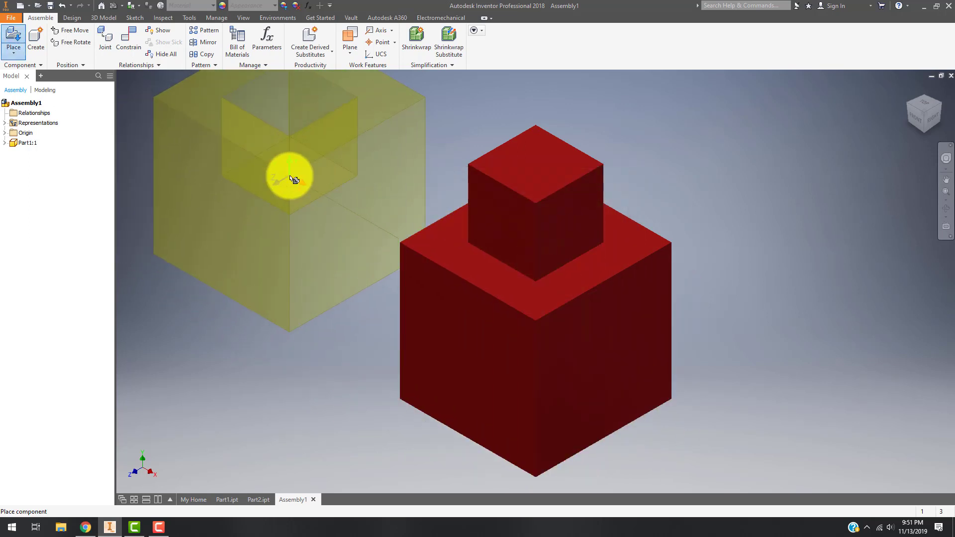
pyautogui.click(291, 178)
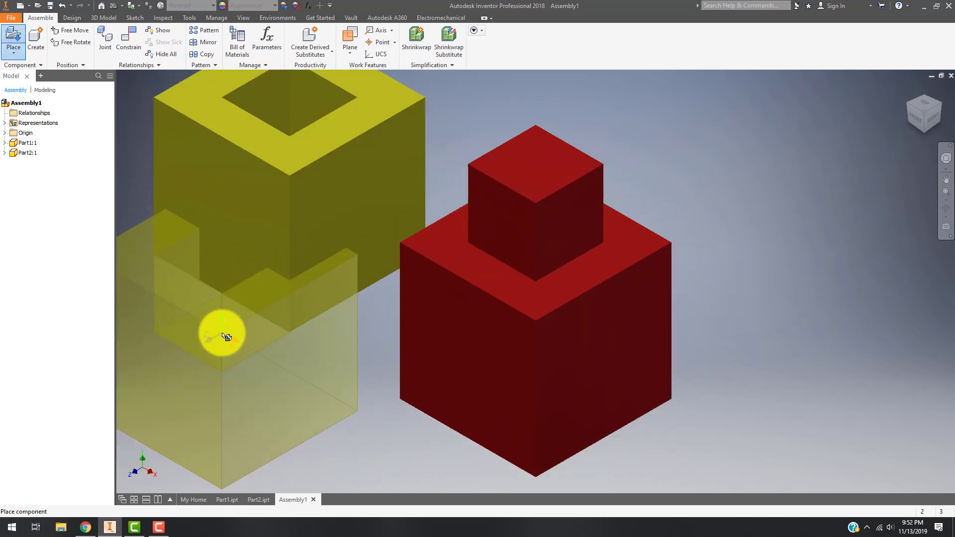
pyautogui.rightClick(222, 334)
pyautogui.click(264, 333)
# - Reposition the red and yellow components freely so they sit apart with a visible gap between them
pyautogui.scroll(-5, 288, 331)
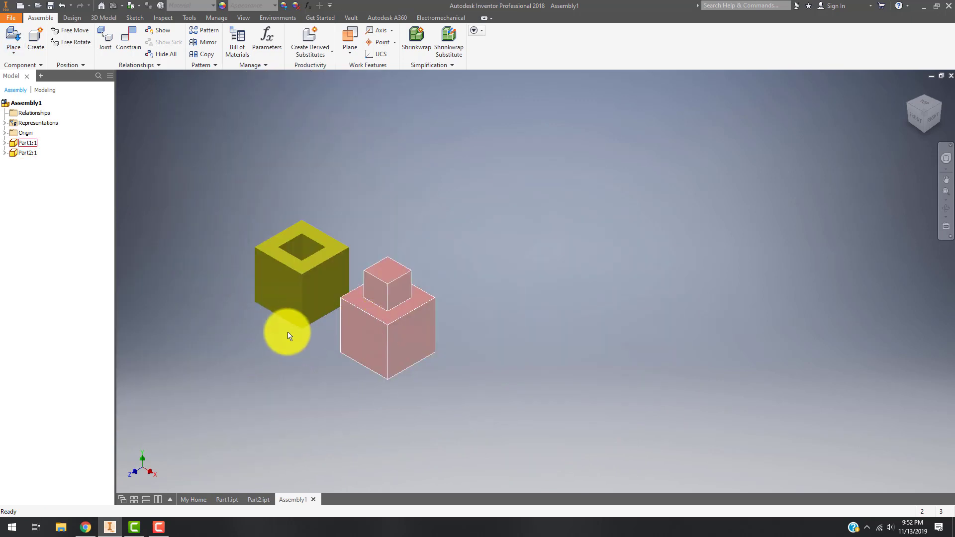
pyautogui.moveTo(380, 345); pyautogui.dragTo(430, 339)
pyautogui.moveTo(313, 300); pyautogui.dragTo(348, 295)
pyautogui.click(179, 224)
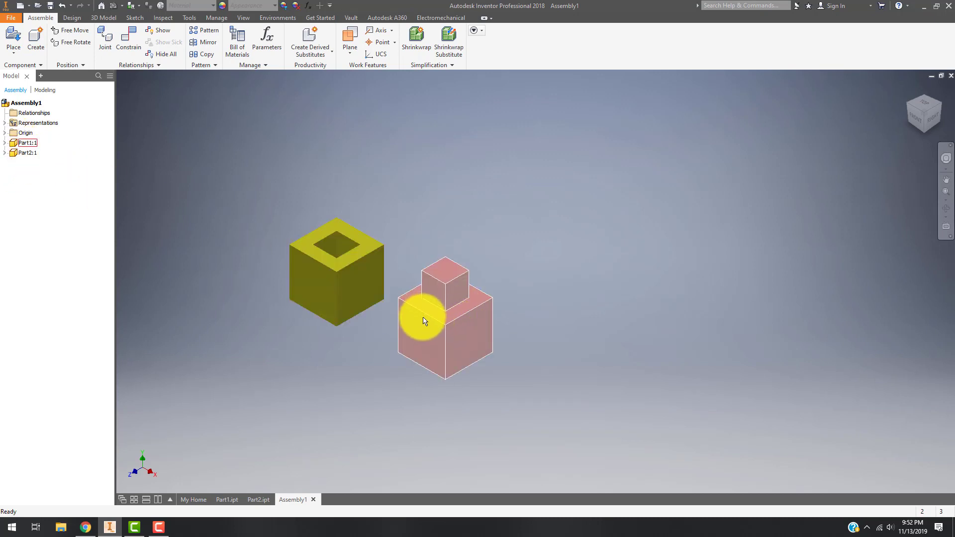
pyautogui.click(304, 279)
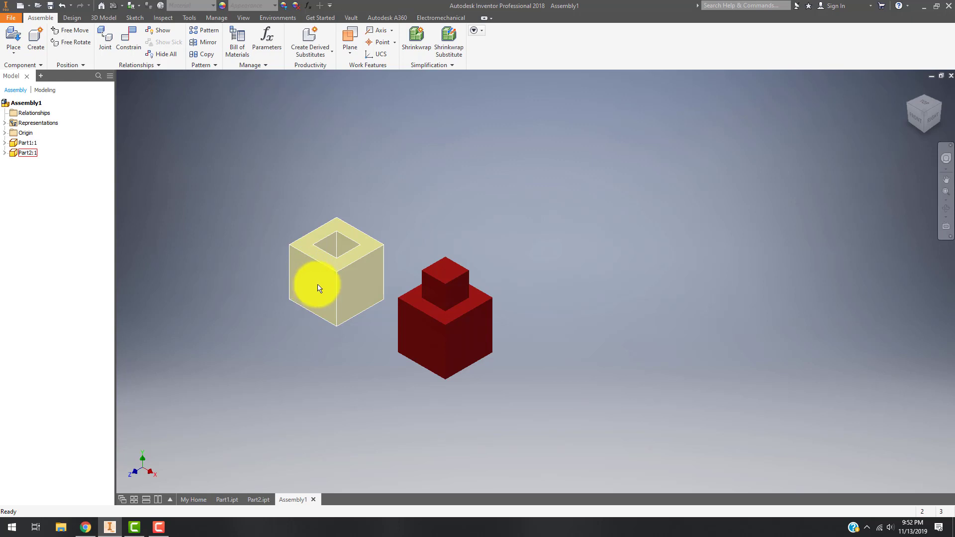
pyautogui.click(266, 256)
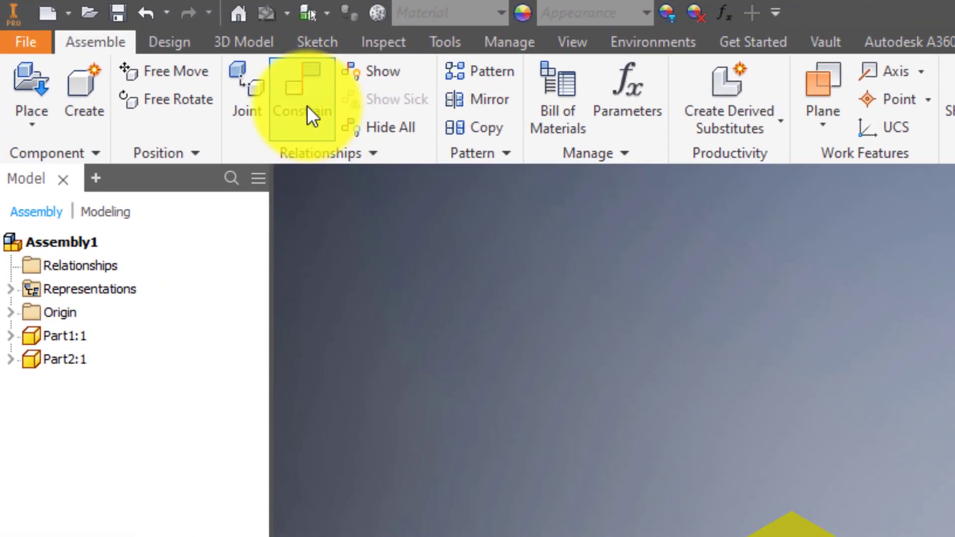
pyautogui.click(306, 106)
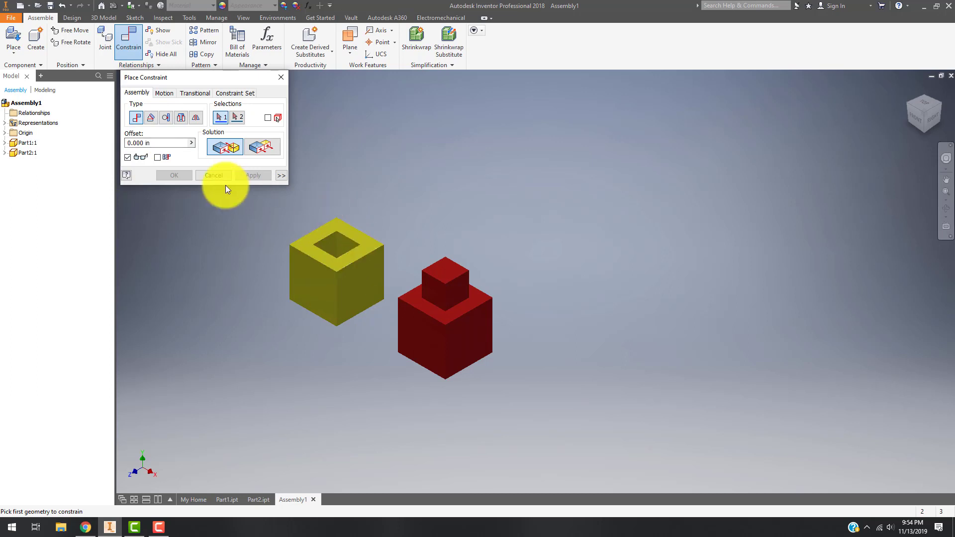
pyautogui.click(205, 176)
pyautogui.click(432, 363)
pyautogui.click(811, 362)
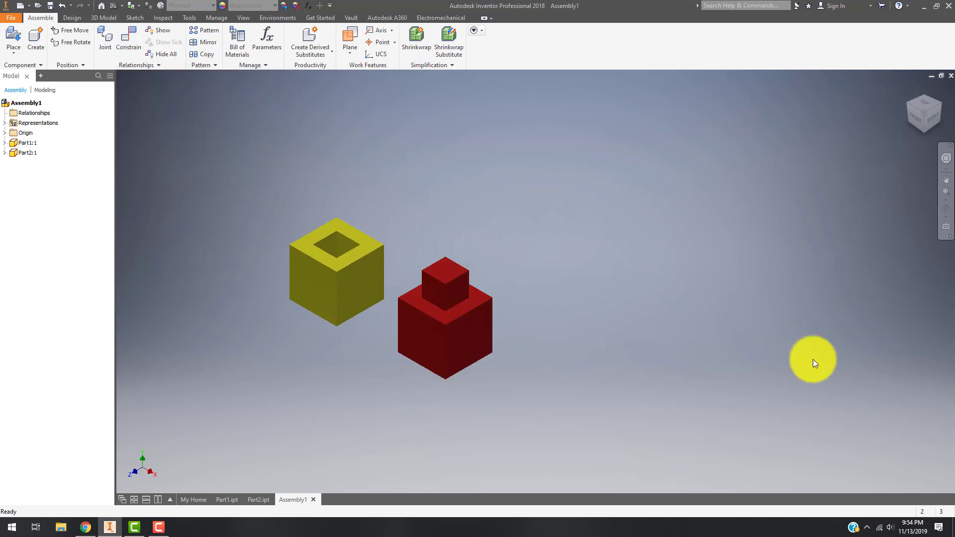
pyautogui.click(454, 347)
pyautogui.click(612, 234)
pyautogui.click(458, 294)
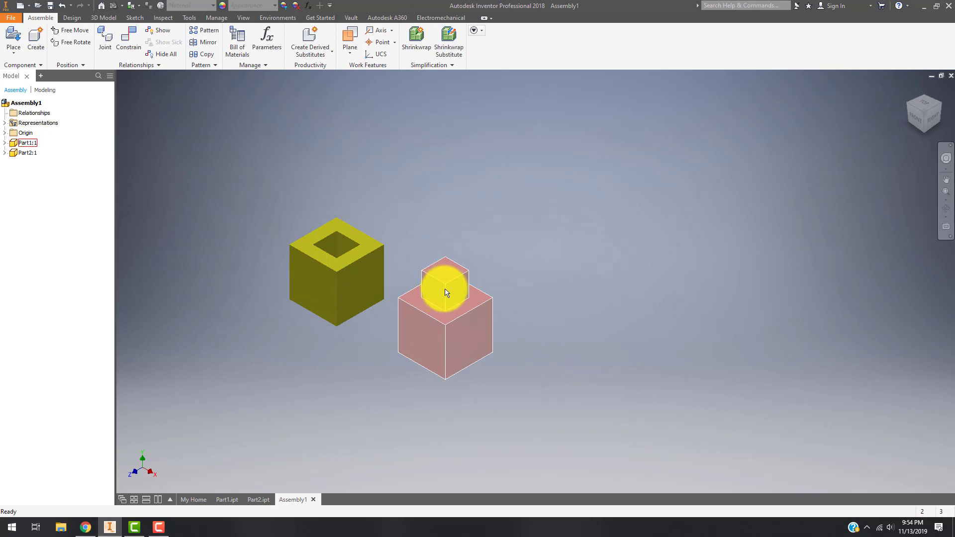
pyautogui.click(403, 351)
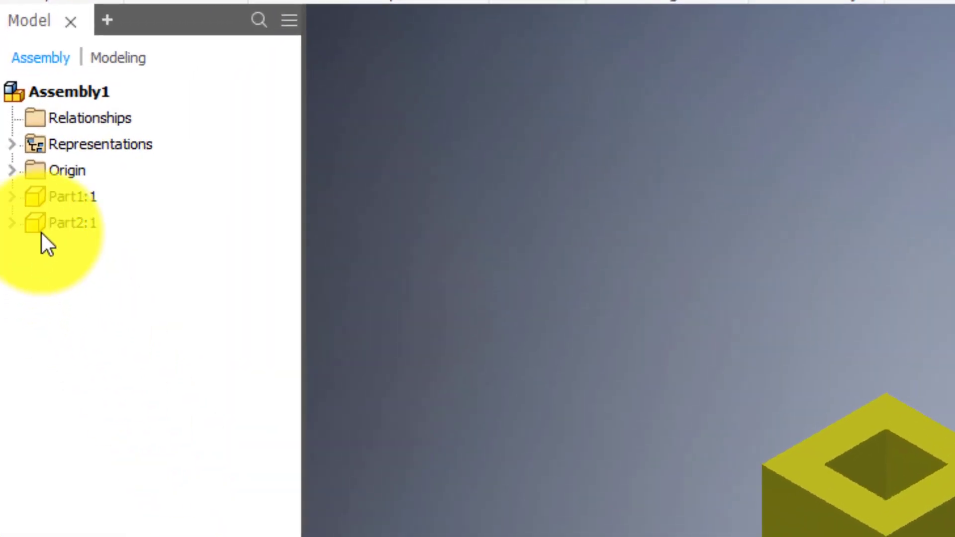
# - Ground the Part1:1 component and try to move the red block to test that it is fixed
pyautogui.rightClick(55, 196)
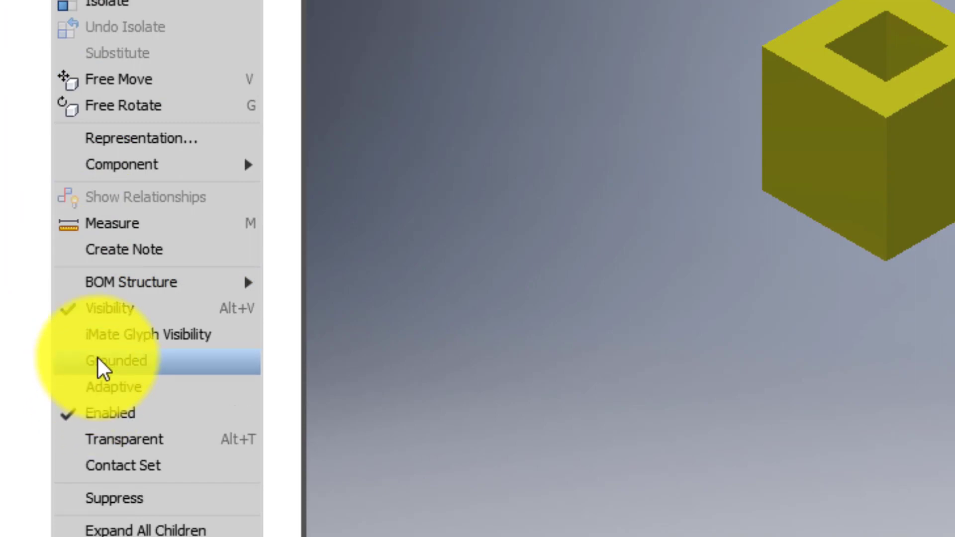
pyautogui.click(100, 459)
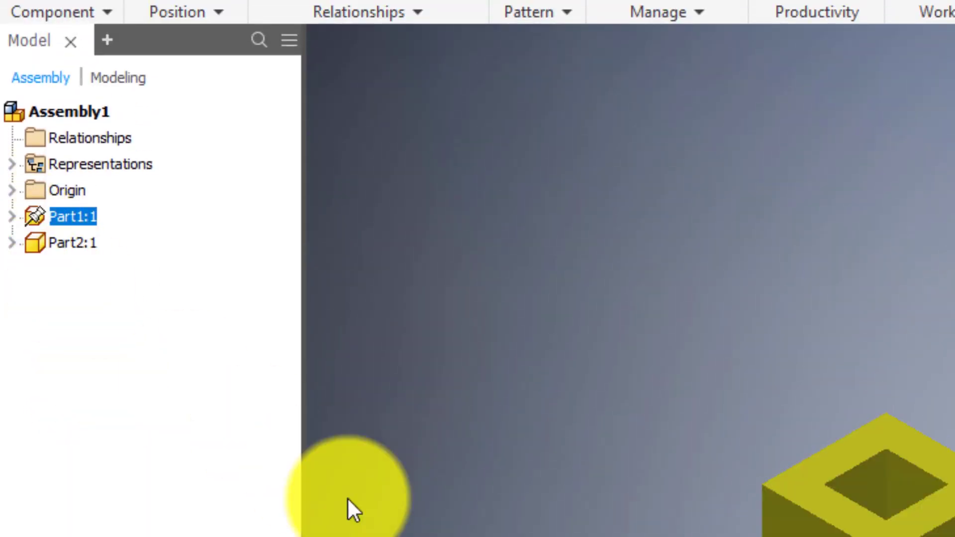
pyautogui.click(350, 317)
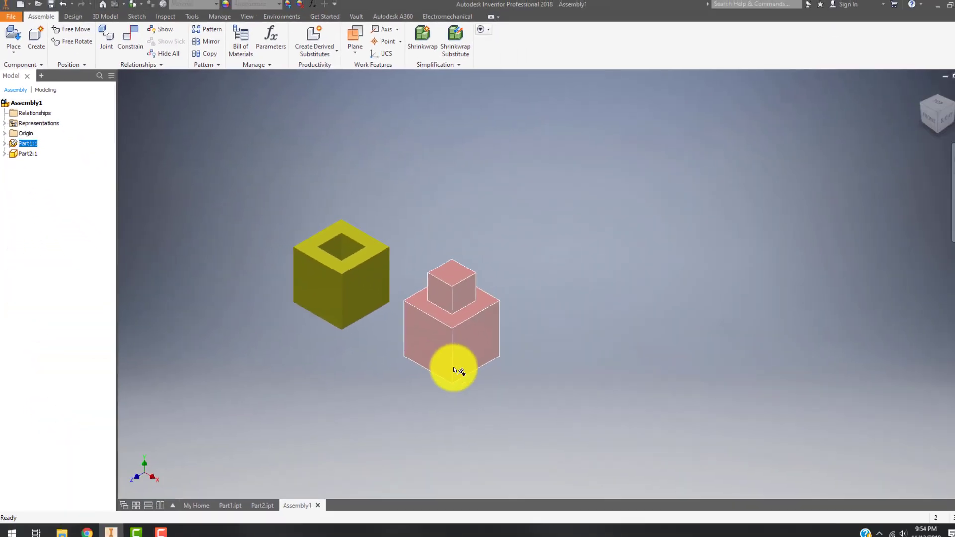
pyautogui.moveTo(454, 366); pyautogui.dragTo(567, 368)
pyautogui.click(617, 389)
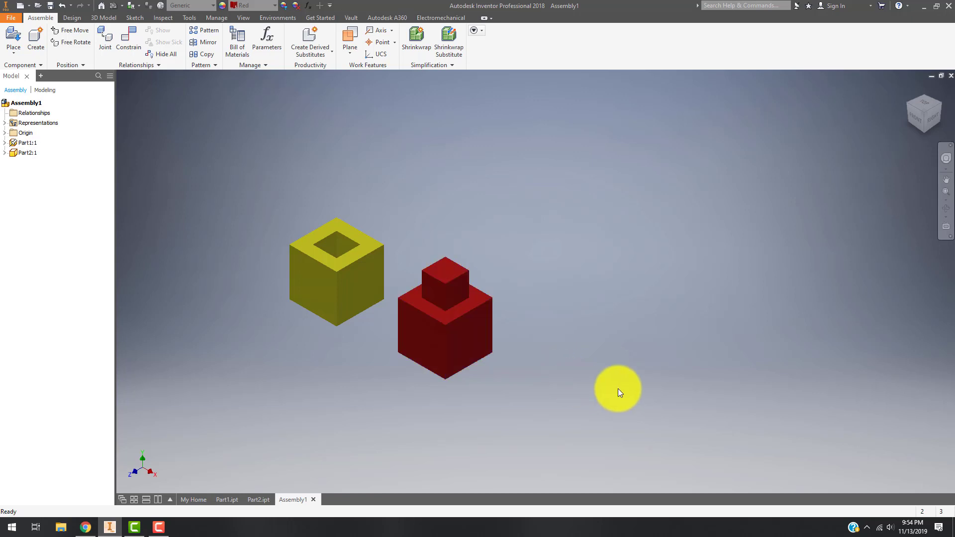
# - Move the ungrounded yellow component farther up and away from the red block
pyautogui.click(309, 313)
pyautogui.moveTo(308, 313); pyautogui.dragTo(277, 277)
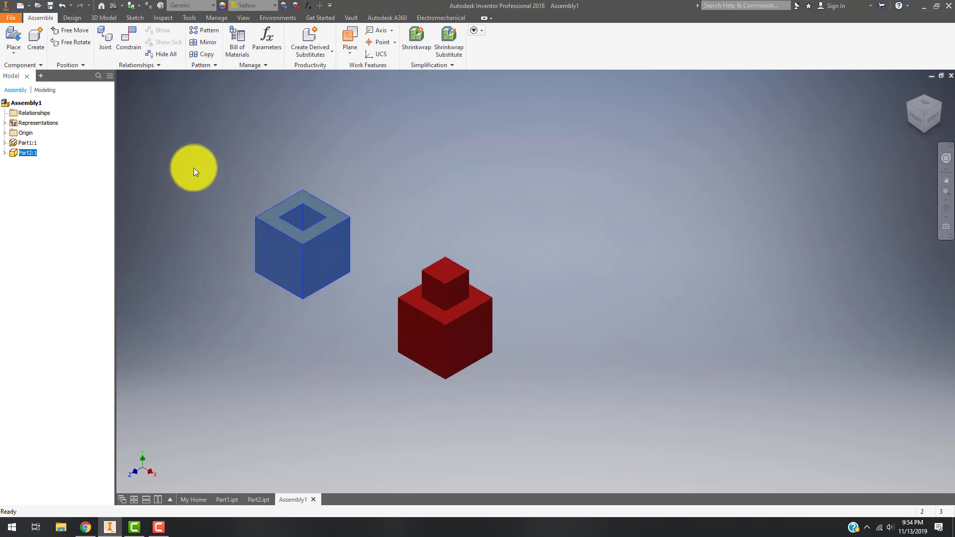
pyautogui.click(195, 169)
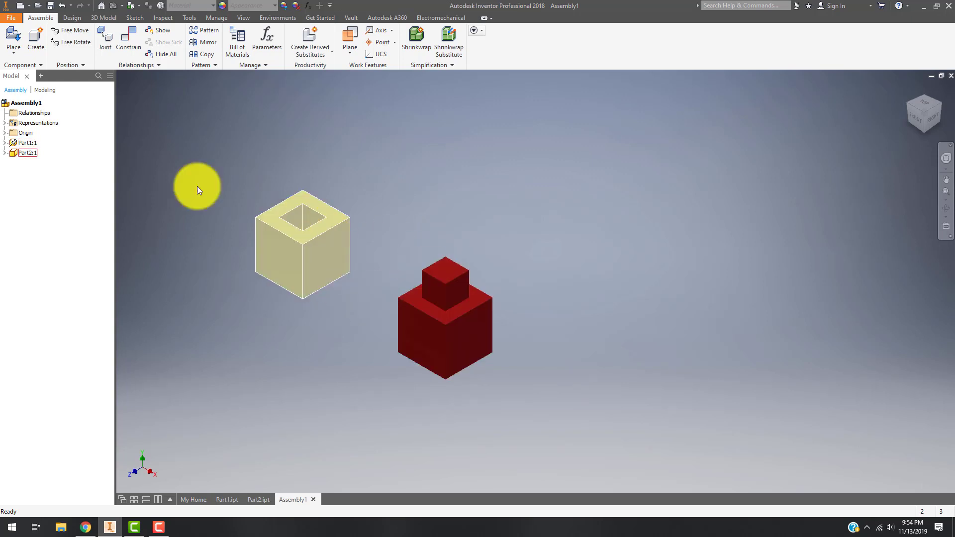
# - Add a flush constraint between the left front face of the yellow block and the matching face of the red block
pyautogui.click(127, 43)
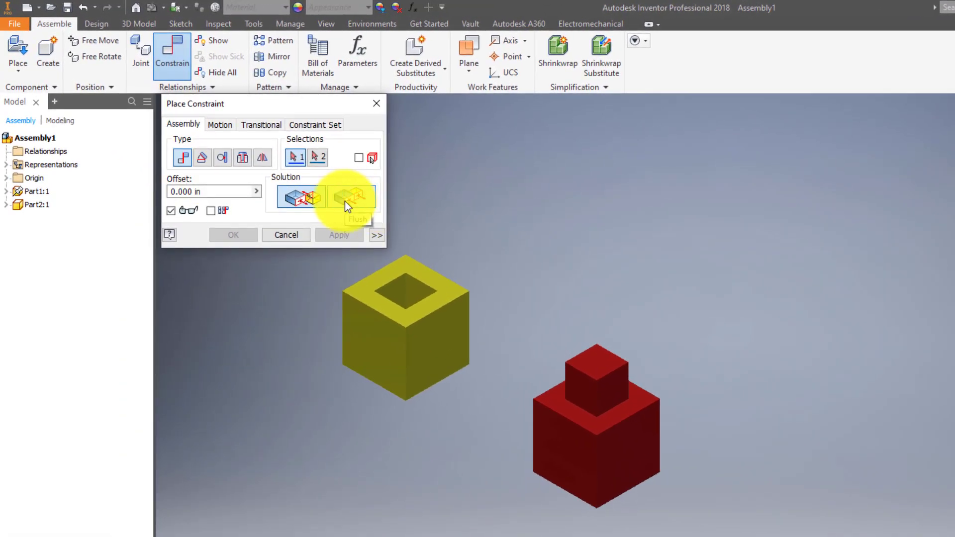
pyautogui.click(344, 201)
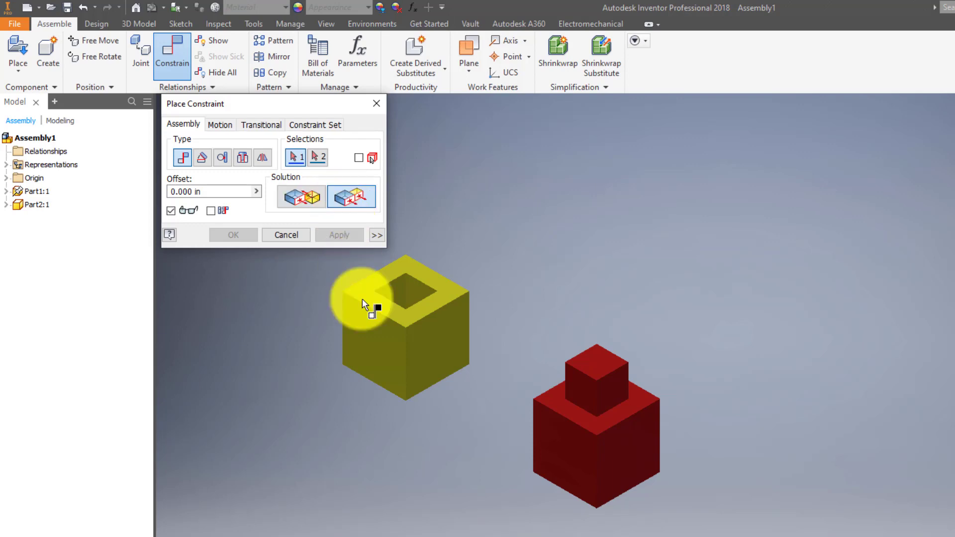
pyautogui.click(380, 348)
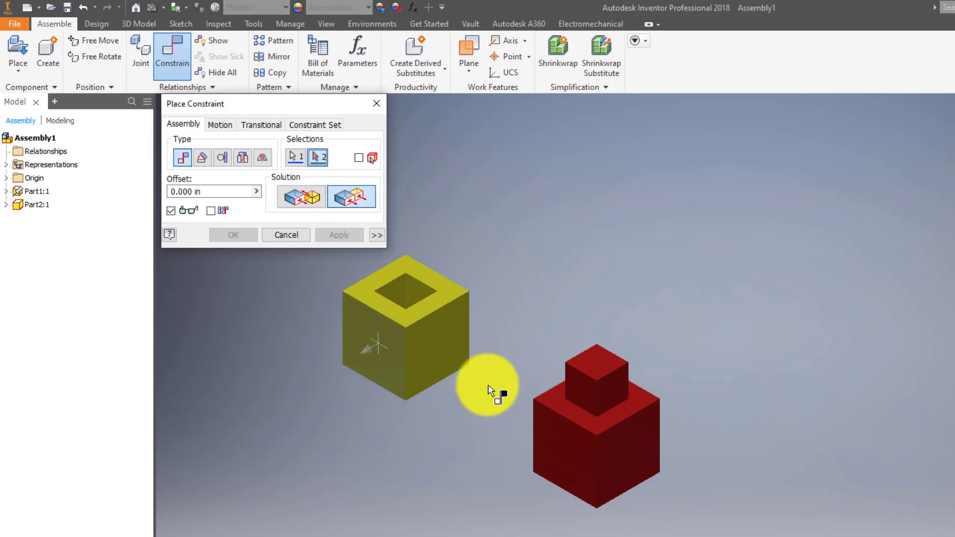
pyautogui.click(559, 447)
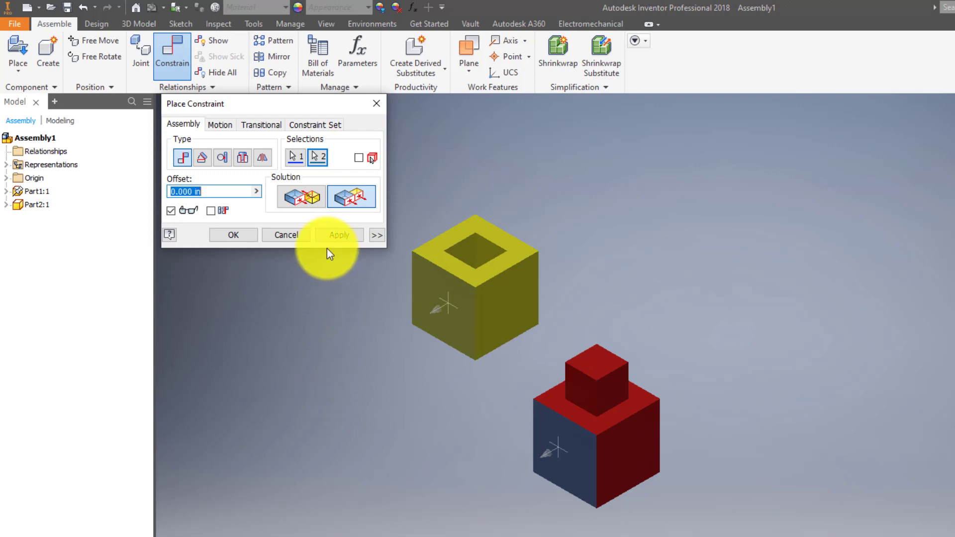
pyautogui.click(335, 238)
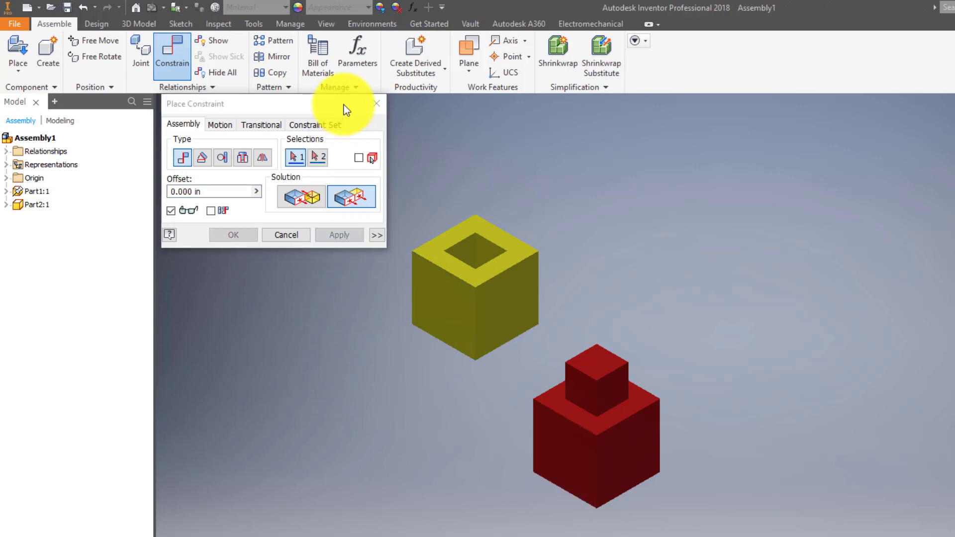
pyautogui.click(381, 106)
# - Move the yellow block around the grounded red block to test its remaining freedom under the flush constraint, checking from the side and isometric views
pyautogui.moveTo(477, 313); pyautogui.dragTo(362, 398)
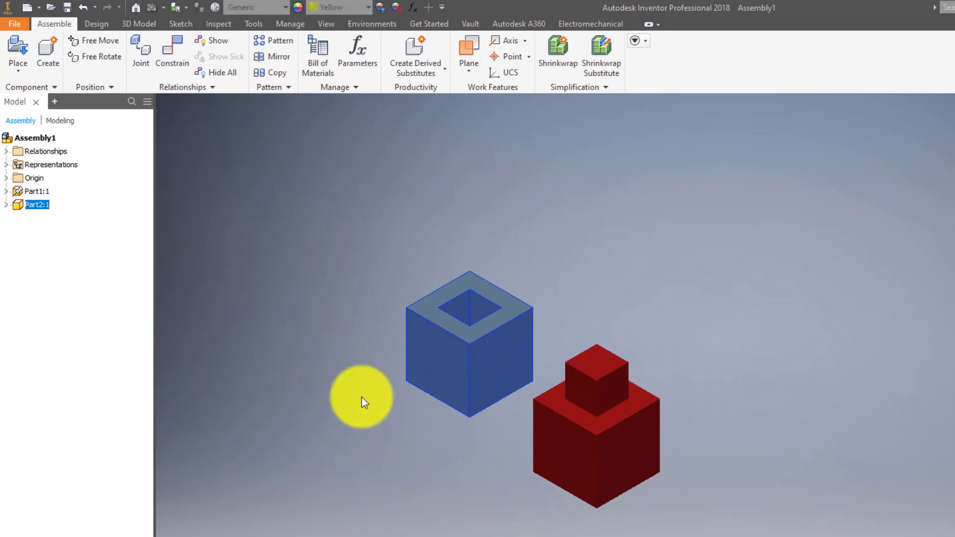
pyautogui.click(361, 397)
pyautogui.keyDown('shift'); pyautogui.moveTo(518, 475); pyautogui.dragTo(422, 448, button='middle'); pyautogui.keyUp('shift')
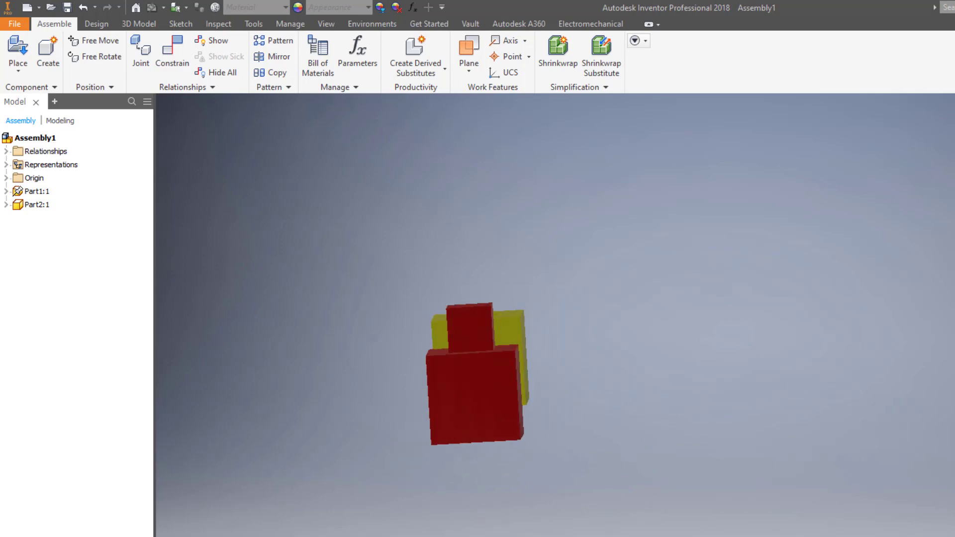
pyautogui.moveTo(670, 336); pyautogui.dragTo(863, 331)
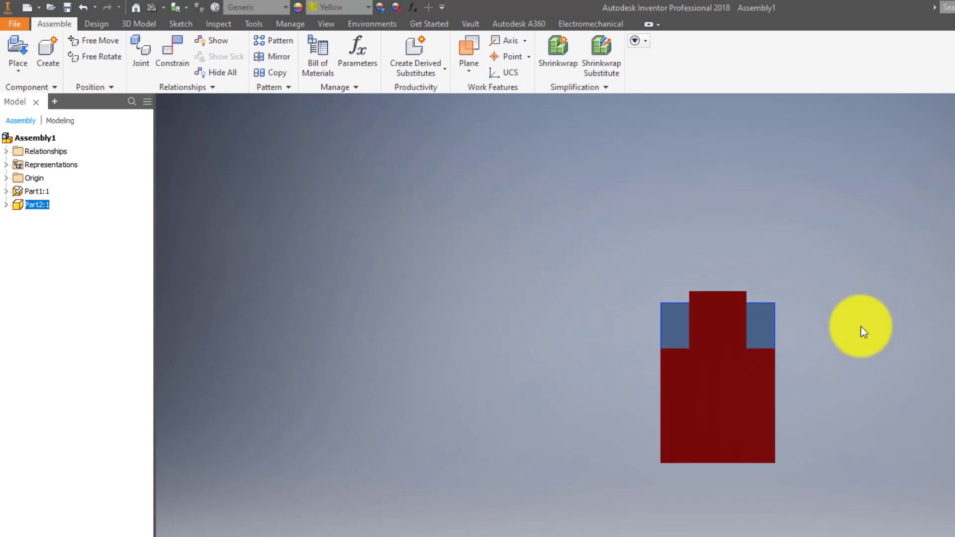
pyautogui.keyDown('shift'); pyautogui.moveTo(809, 343); pyautogui.dragTo(828, 350, button='middle'); pyautogui.keyUp('shift')
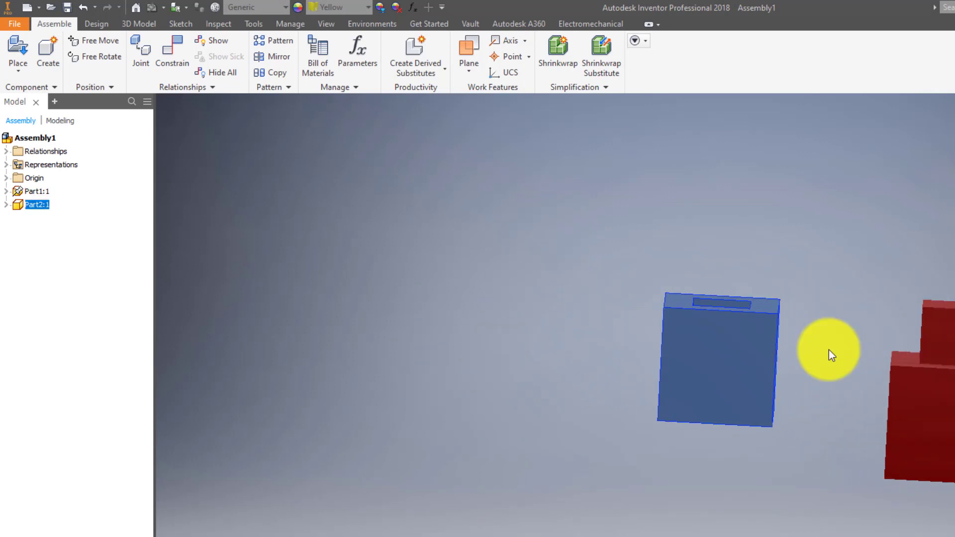
pyautogui.moveTo(696, 354); pyautogui.dragTo(769, 378)
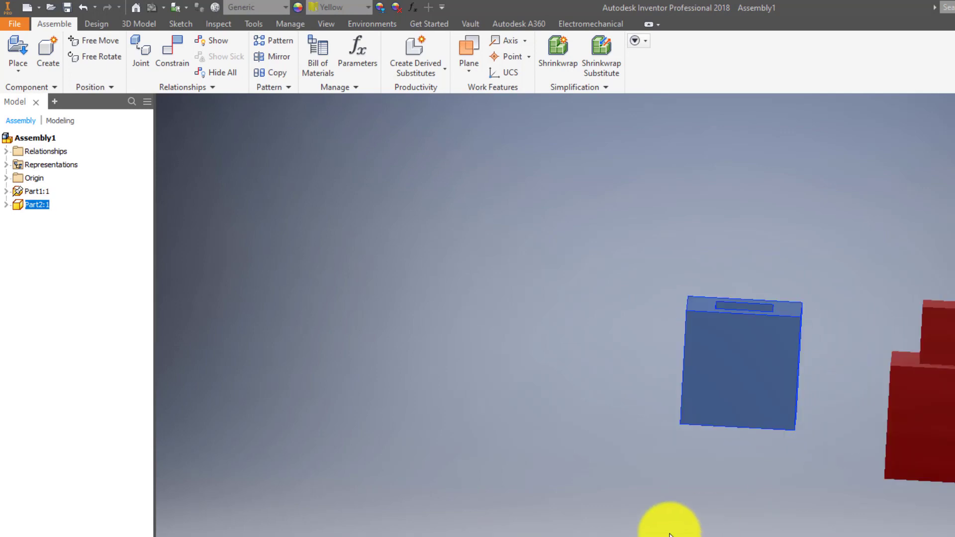
pyautogui.click(506, 486)
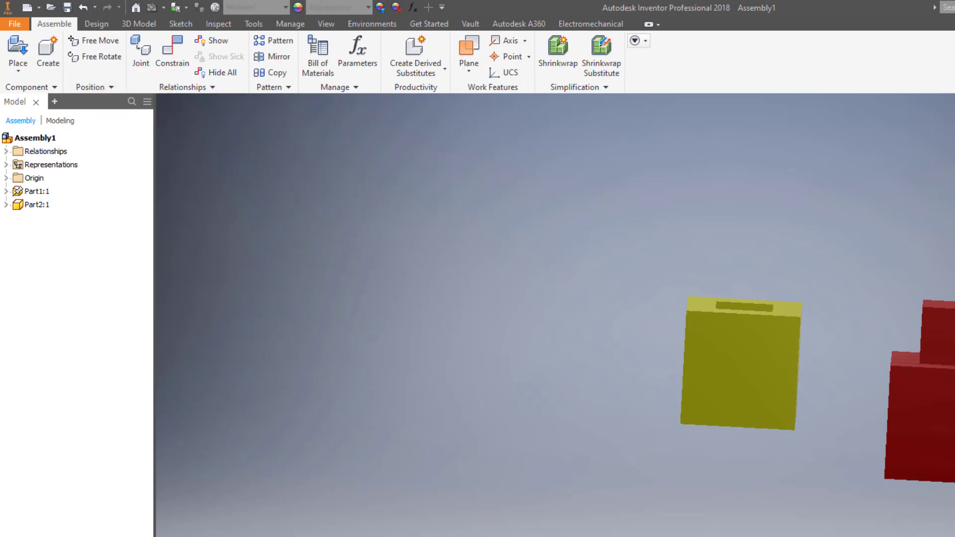
pyautogui.press('F6')
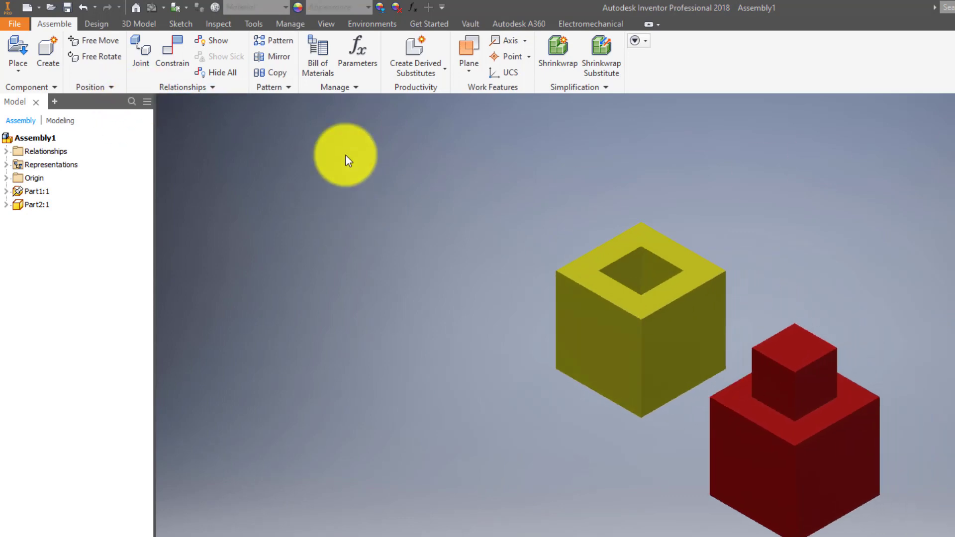
# - Add a second flush constraint between the right front faces of the yellow and red blocks
pyautogui.click(173, 50)
pyautogui.click(351, 195)
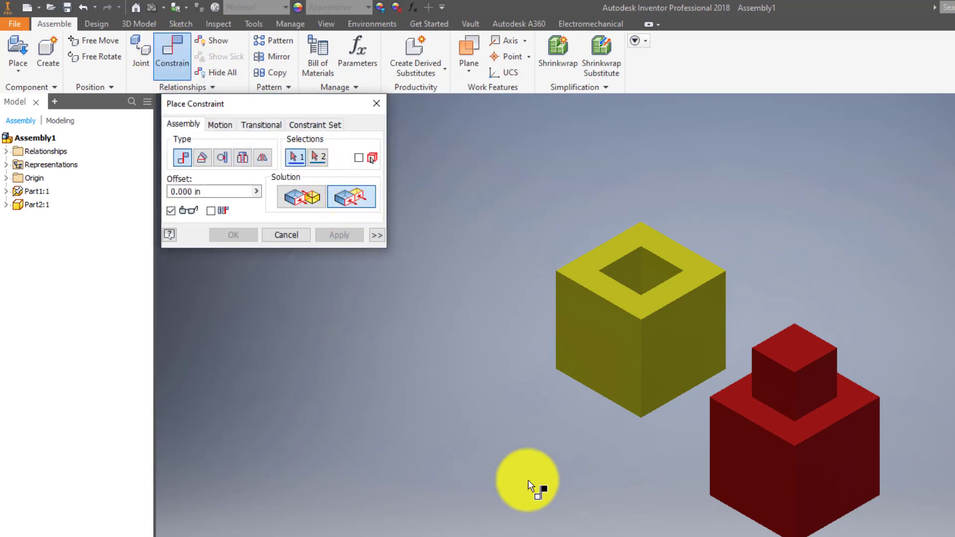
pyautogui.click(699, 357)
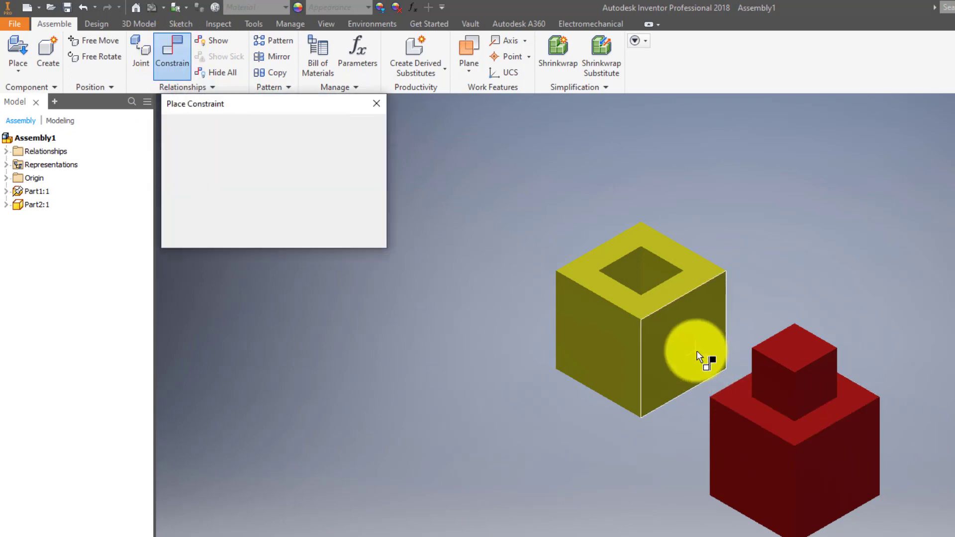
pyautogui.click(840, 478)
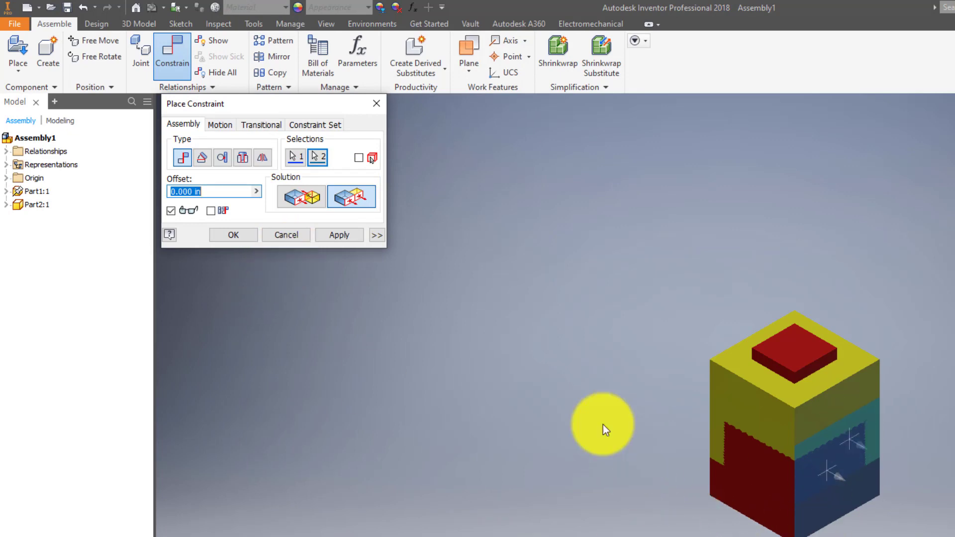
pyautogui.click(233, 235)
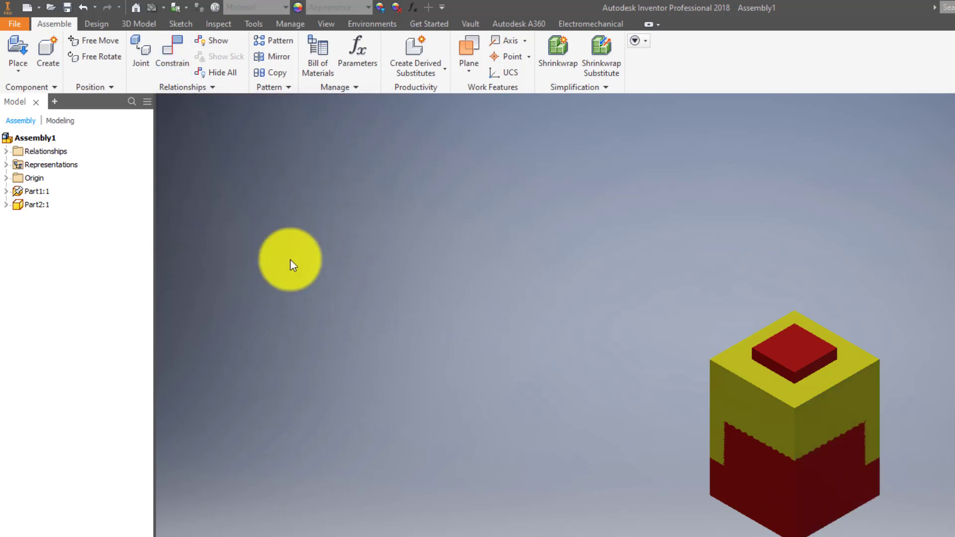
# - Lift the yellow block straight up along its free direction until it is clear above the red block
pyautogui.moveTo(801, 441); pyautogui.dragTo(721, 308)
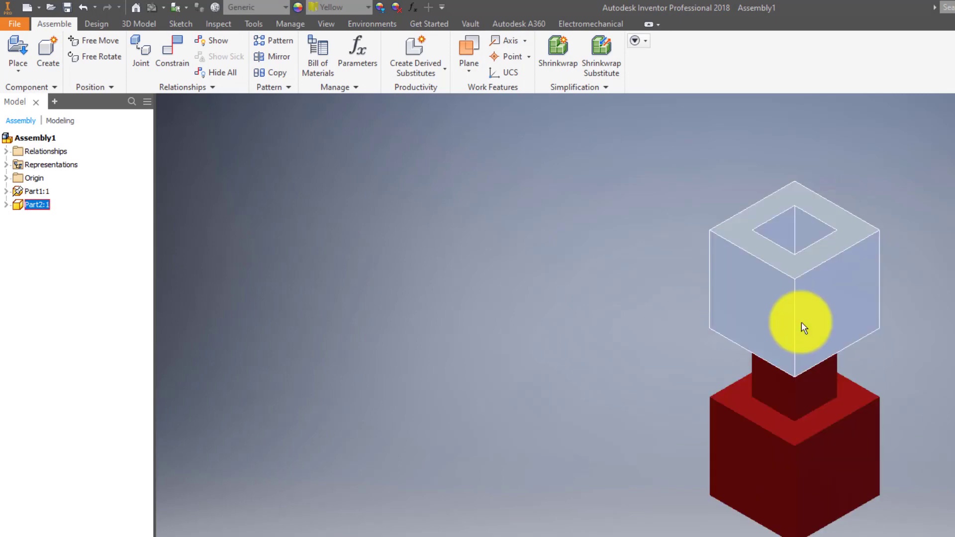
pyautogui.moveTo(797, 299); pyautogui.dragTo(791, 267)
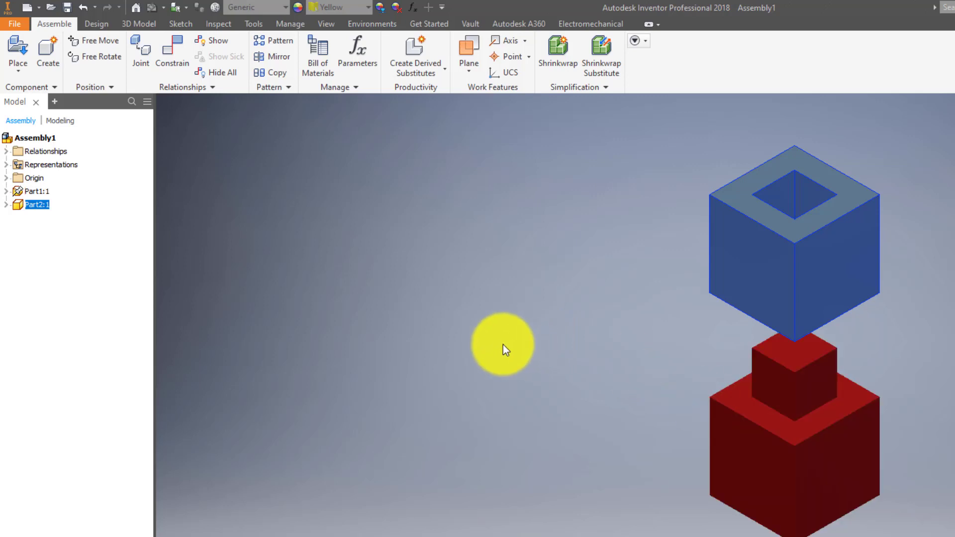
pyautogui.click(503, 344)
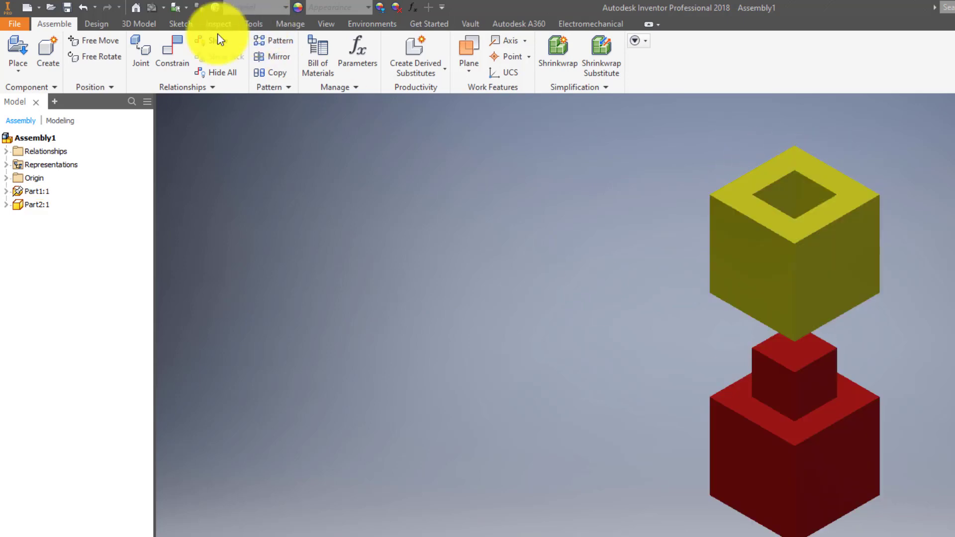
# - Try to mate the yellow block's upper face to the red block's shoulder face around its post
pyautogui.click(179, 46)
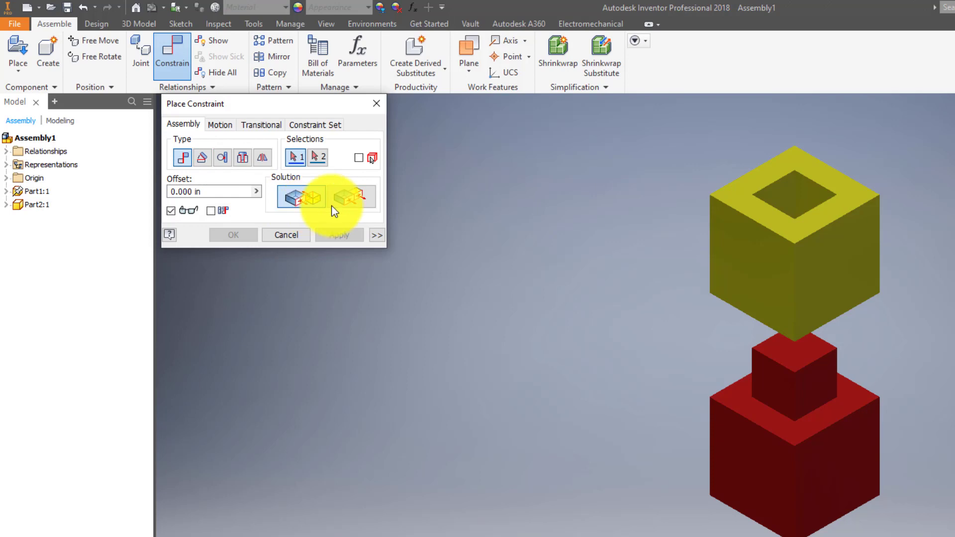
pyautogui.click(795, 228)
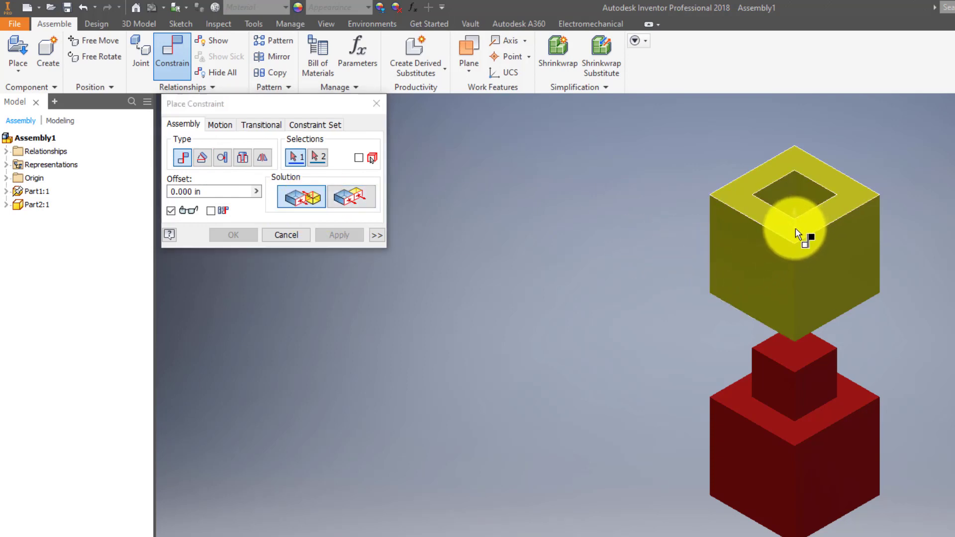
pyautogui.click(793, 433)
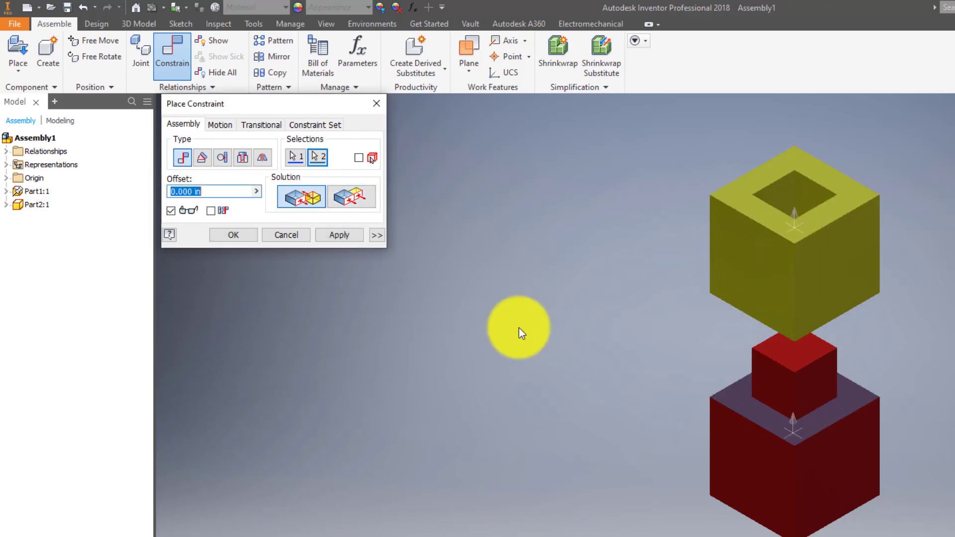
pyautogui.click(343, 237)
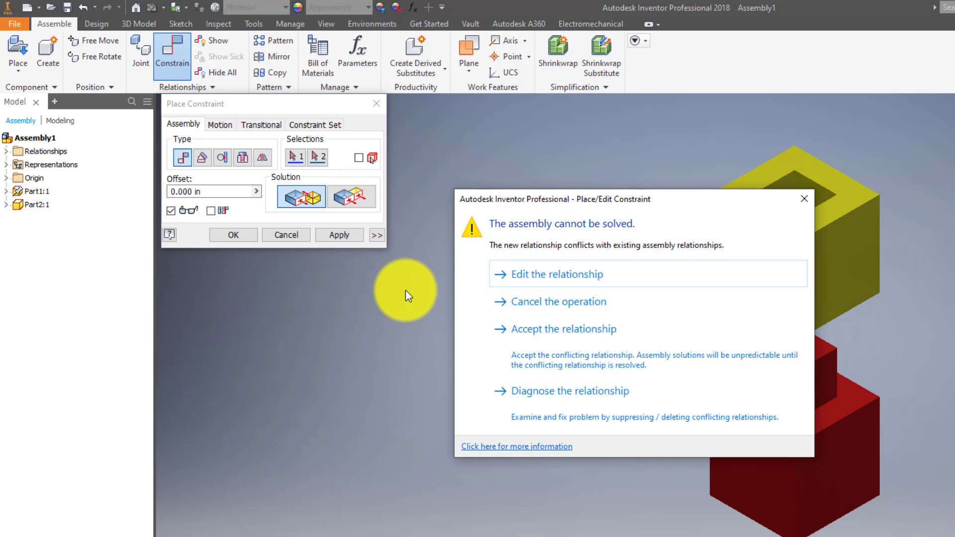
pyautogui.click(803, 198)
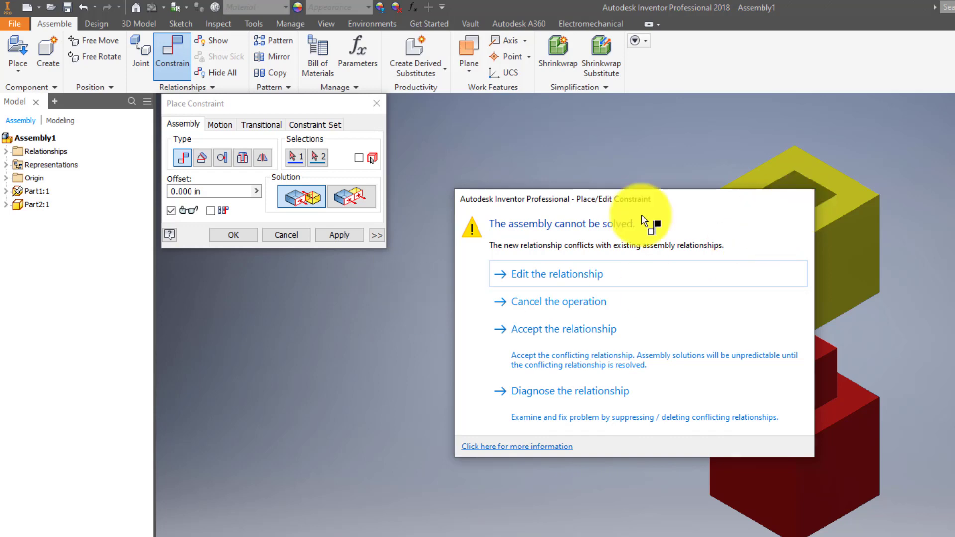
pyautogui.click(288, 235)
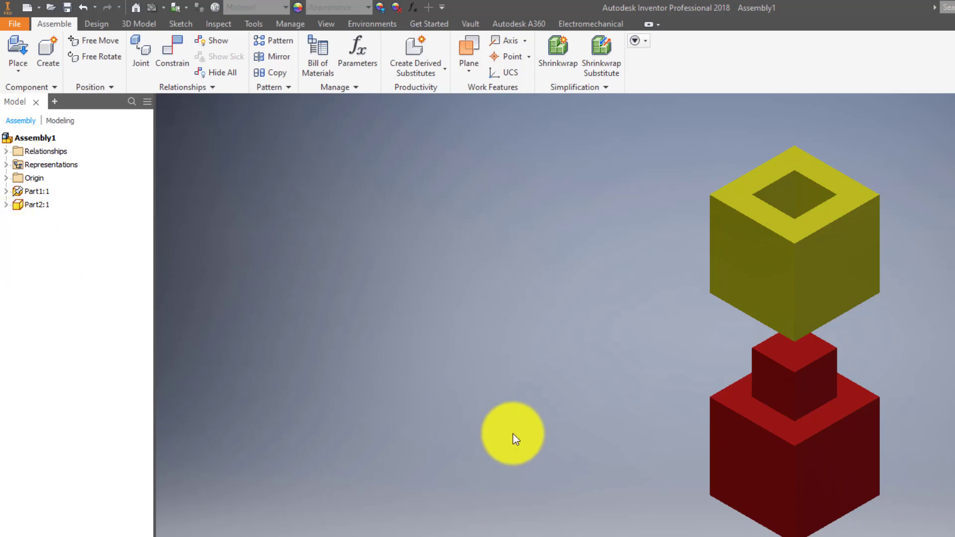
# - Delete the Flush:2 constraint from the Part2:1 component
pyautogui.click(7, 205)
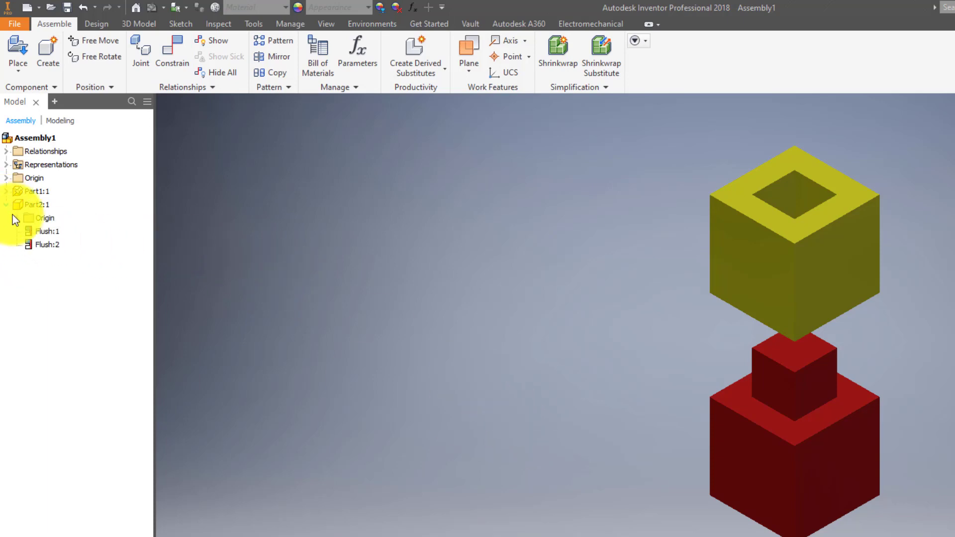
pyautogui.click(47, 245)
pyautogui.rightClick(45, 246)
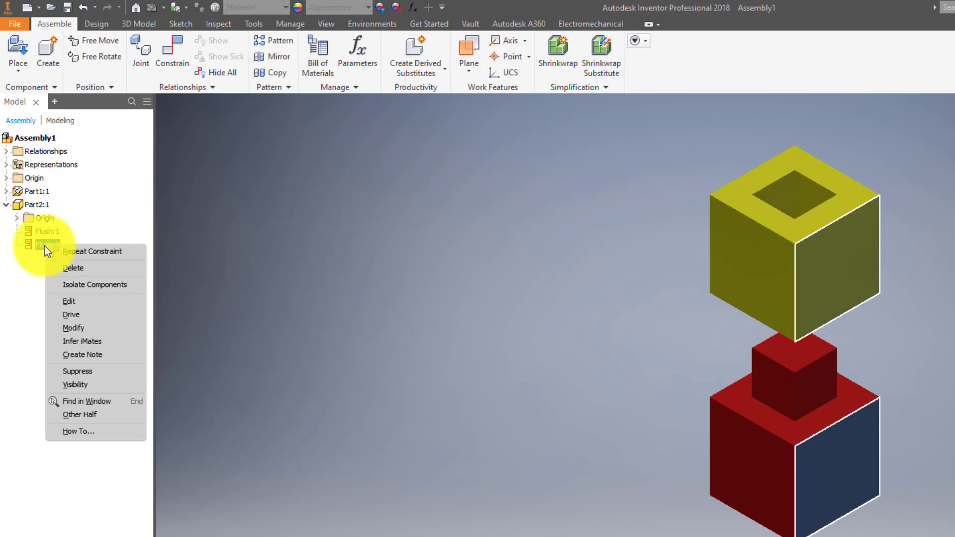
pyautogui.click(70, 267)
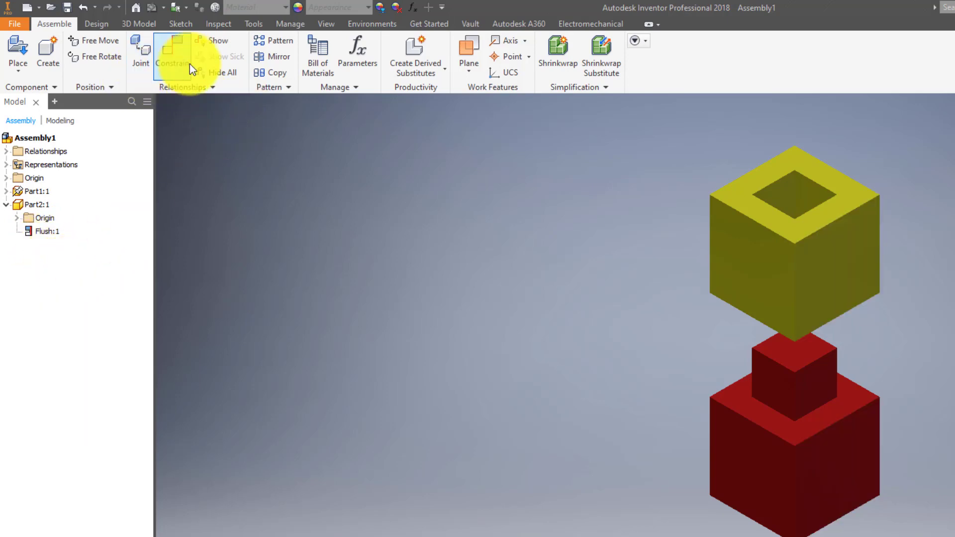
# - Add a flush constraint between the red block's right front face and the matching side face of the yellow block
pyautogui.click(172, 56)
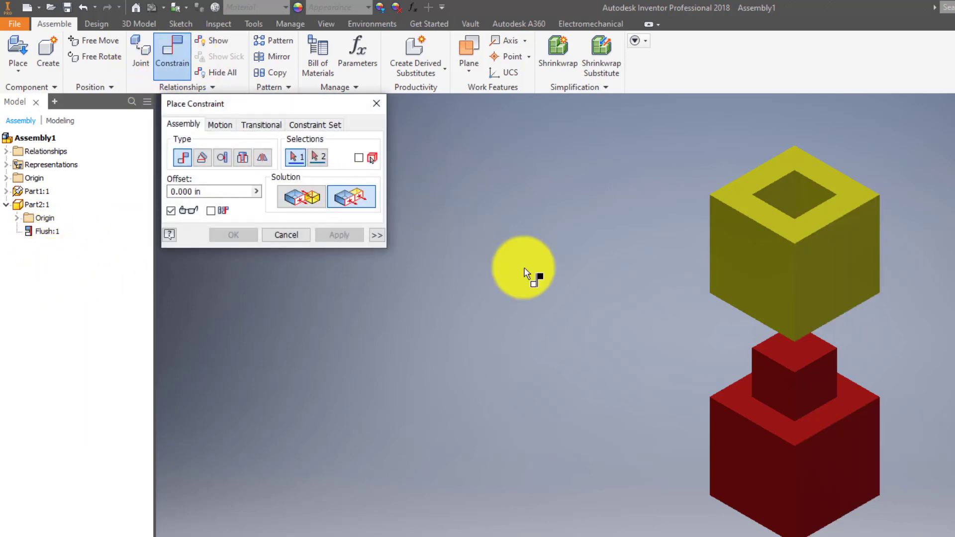
pyautogui.click(827, 476)
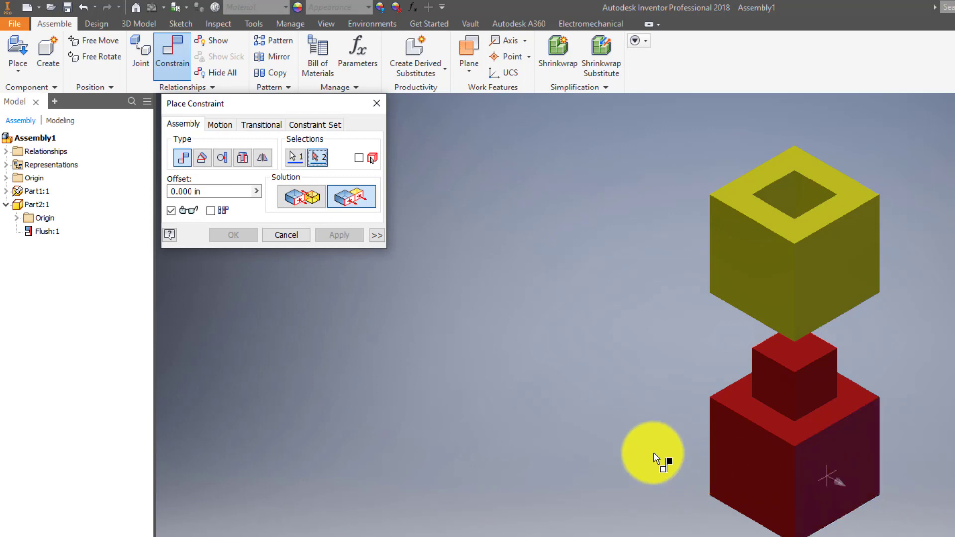
pyautogui.click(714, 420)
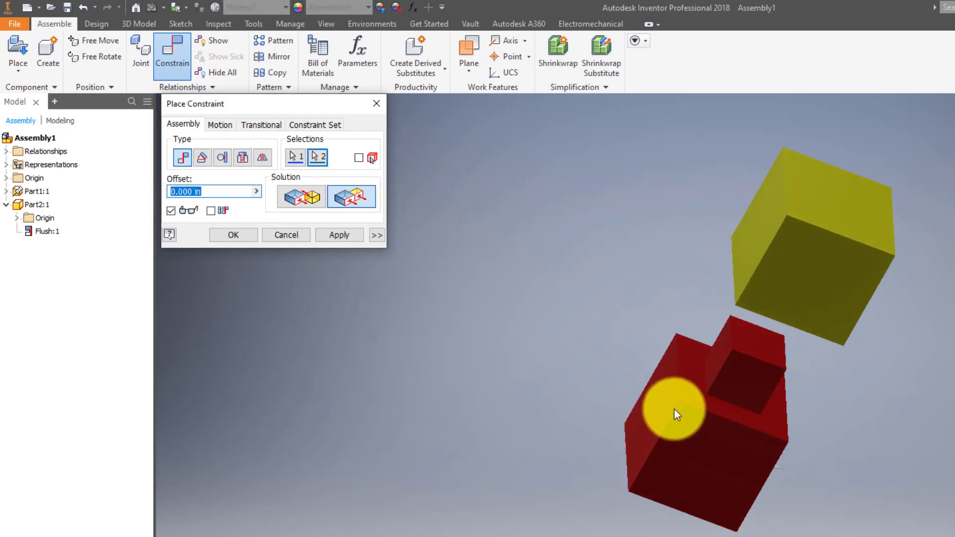
pyautogui.keyDown('shift'); pyautogui.moveTo(677, 411); pyautogui.dragTo(572, 323, button='middle'); pyautogui.keyUp('shift')
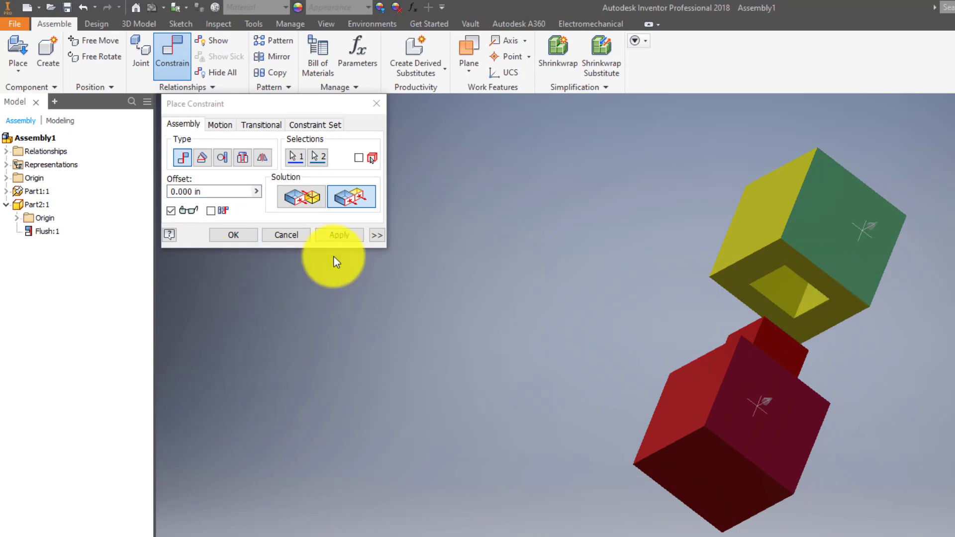
pyautogui.click(337, 235)
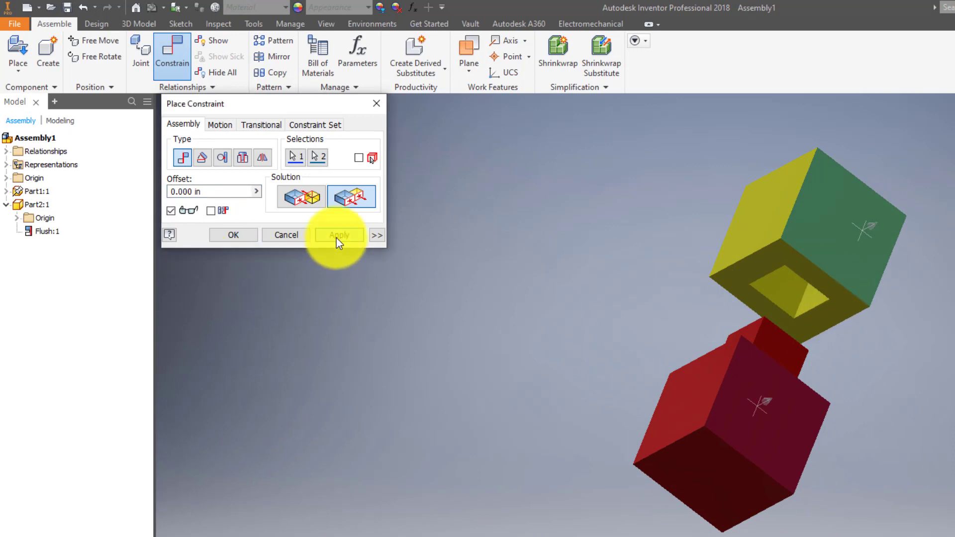
# - Mate the yellow block's open underside to the red block's shoulder face around its post, and test whether the yellow block can still move
pyautogui.click(302, 202)
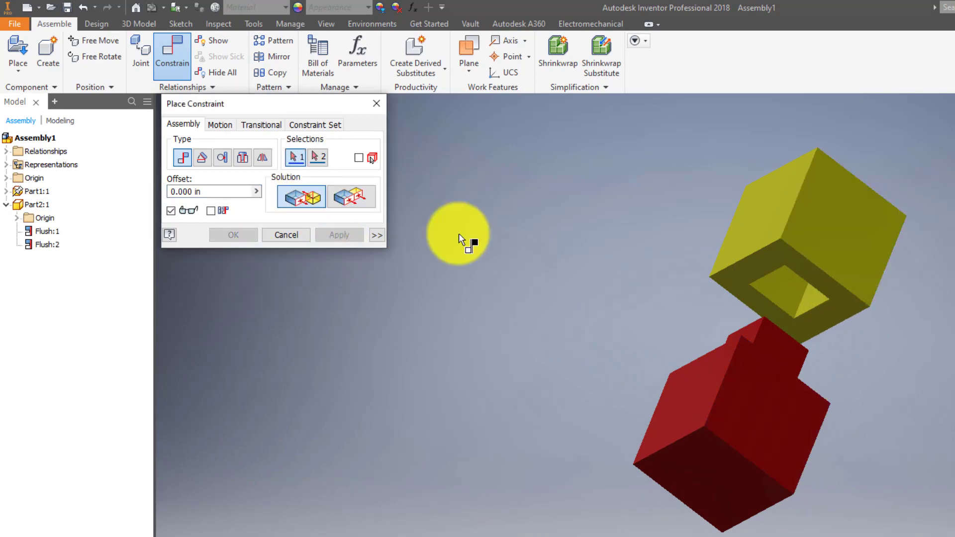
pyautogui.click(782, 257)
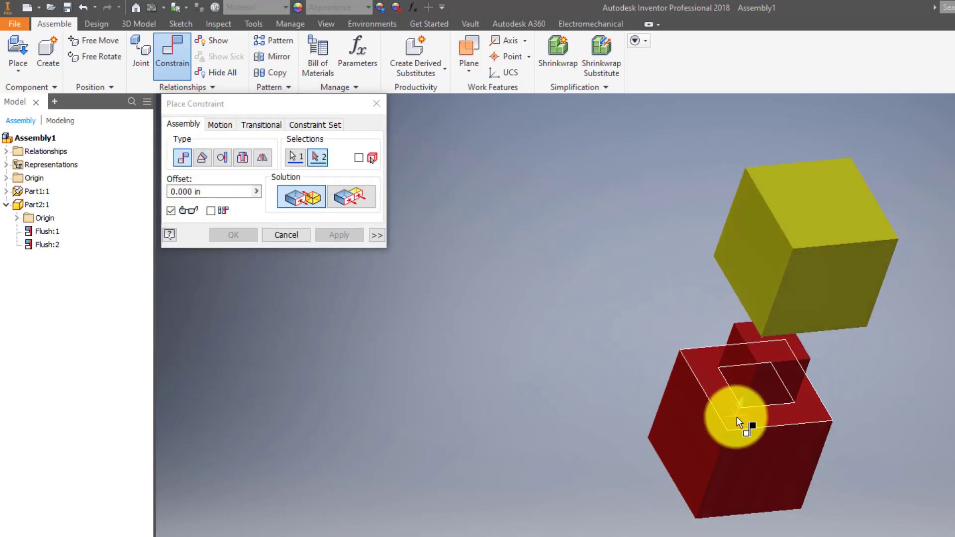
pyautogui.click(736, 417)
pyautogui.click(350, 236)
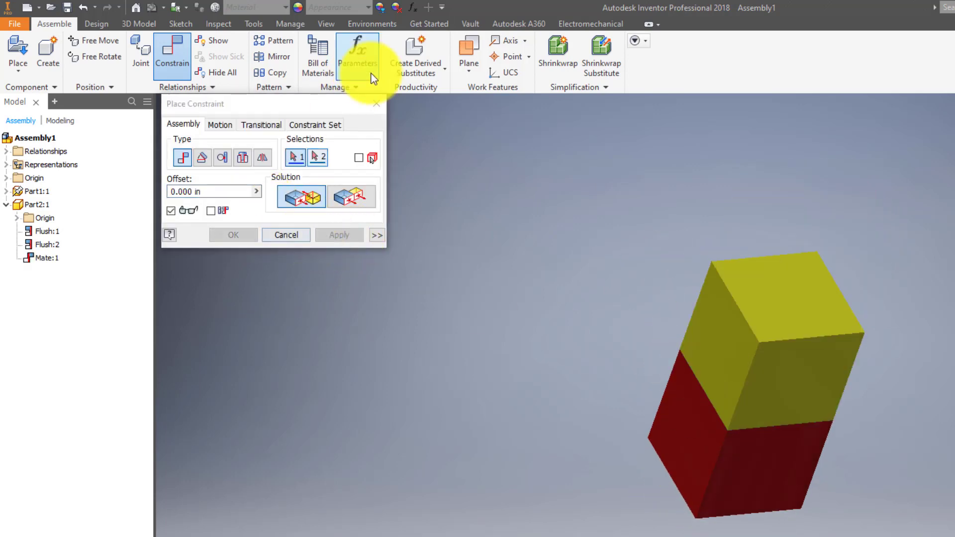
pyautogui.click(377, 103)
pyautogui.click(725, 309)
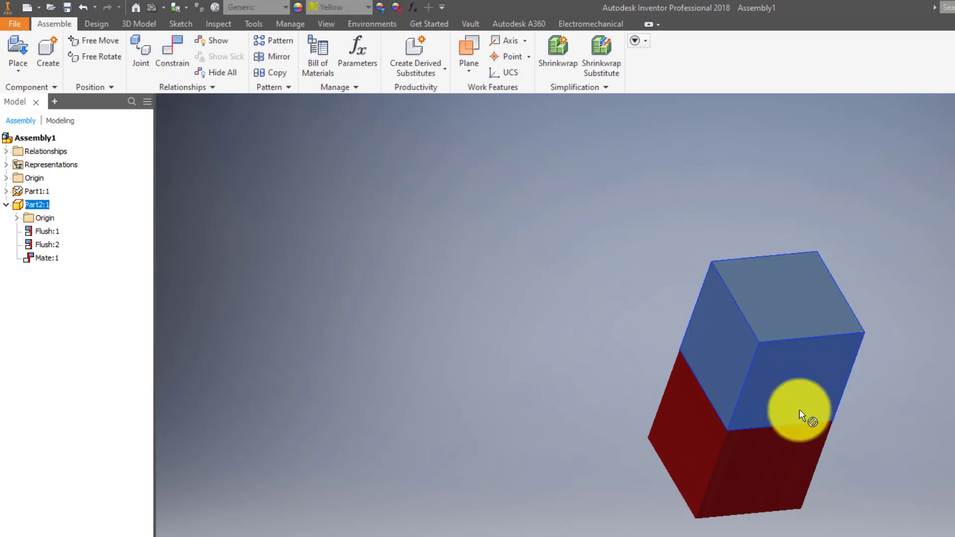
pyautogui.click(392, 348)
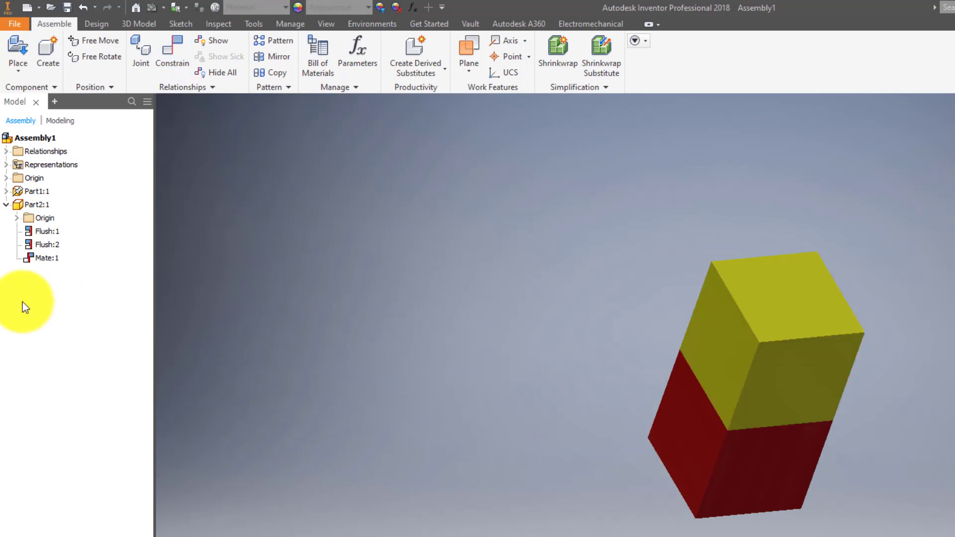